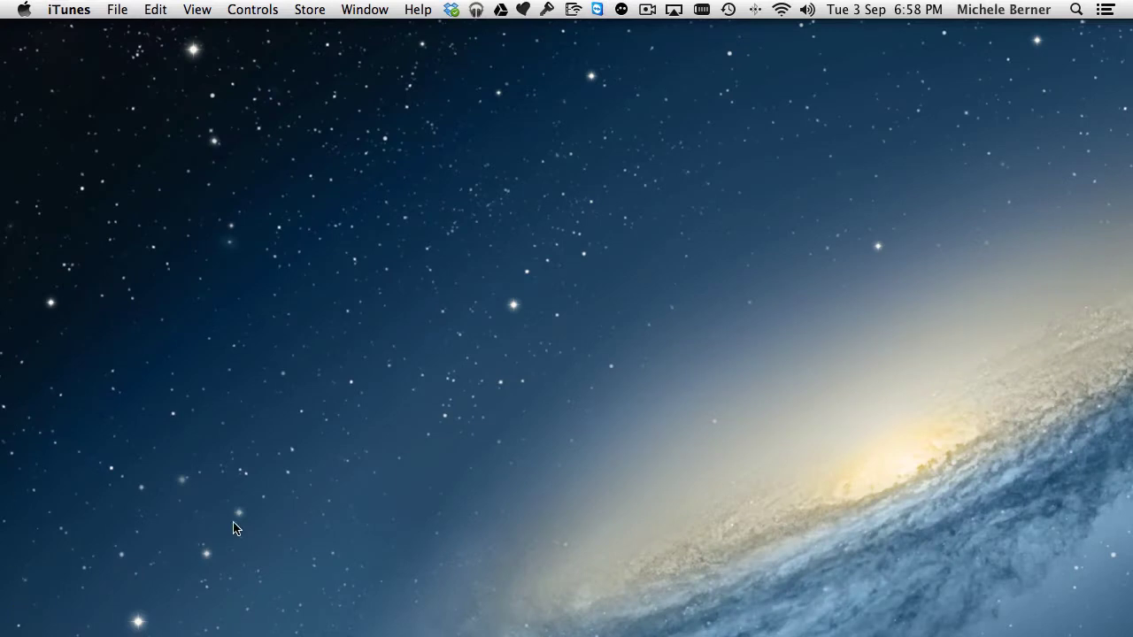
- Bring the minimized iTunes window back onto the desktop and reposition it so its sidebar is fully visible
{"action": "mouse_move", "coordinate": [989, 633]}
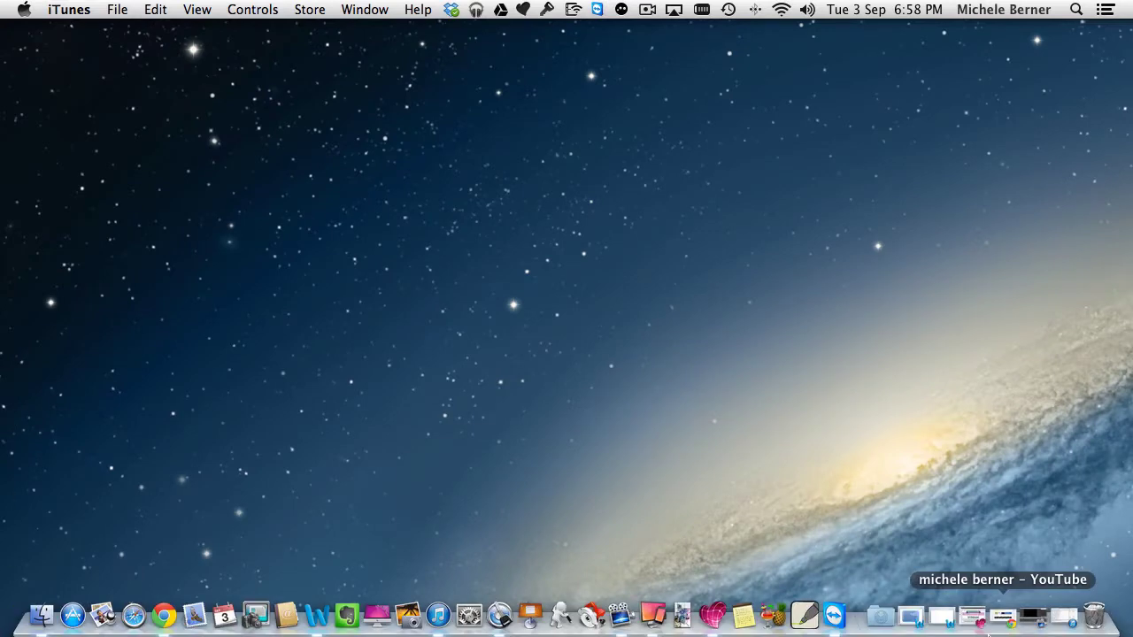
{"action": "left_click", "coordinate": [1065, 617]}
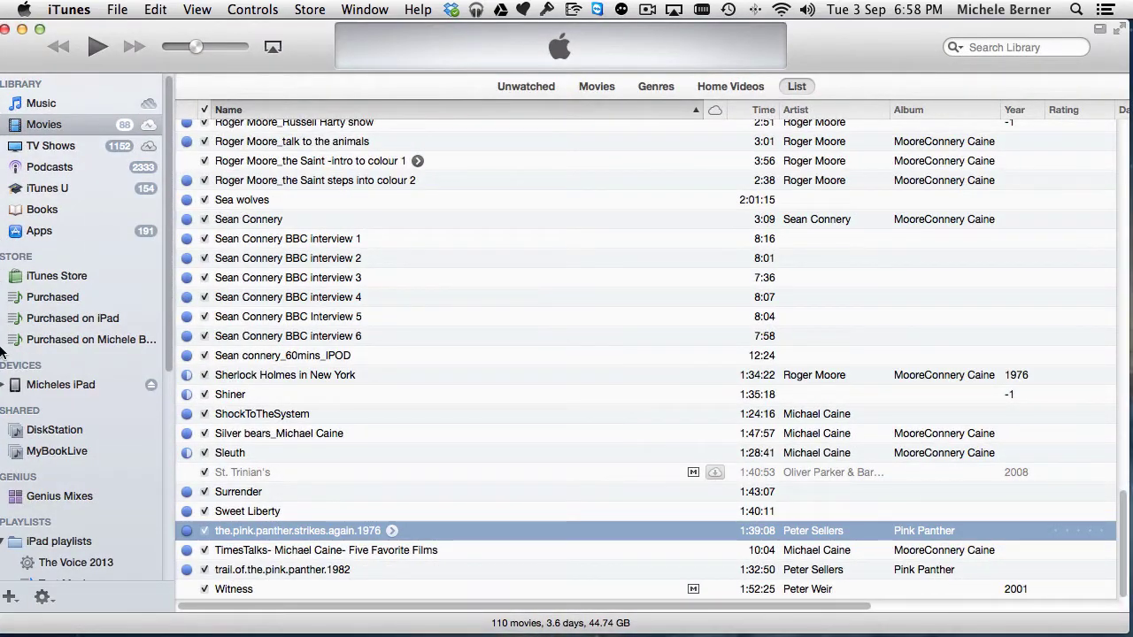
{"action": "mouse_move", "coordinate": [3, 627]}
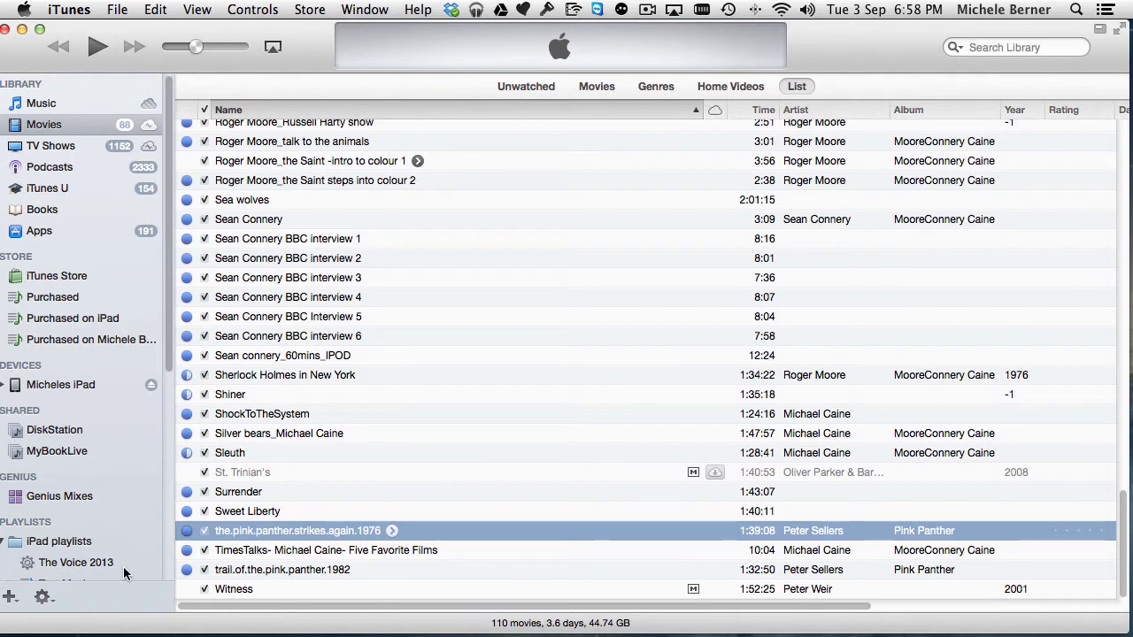
{"action": "left_click_drag", "start_coordinate": [314, 46], "coordinate": [323, 44]}
- Hide the sidebar to view the alternative library selector, and show the sidebar again
{"action": "left_click", "coordinate": [198, 14]}
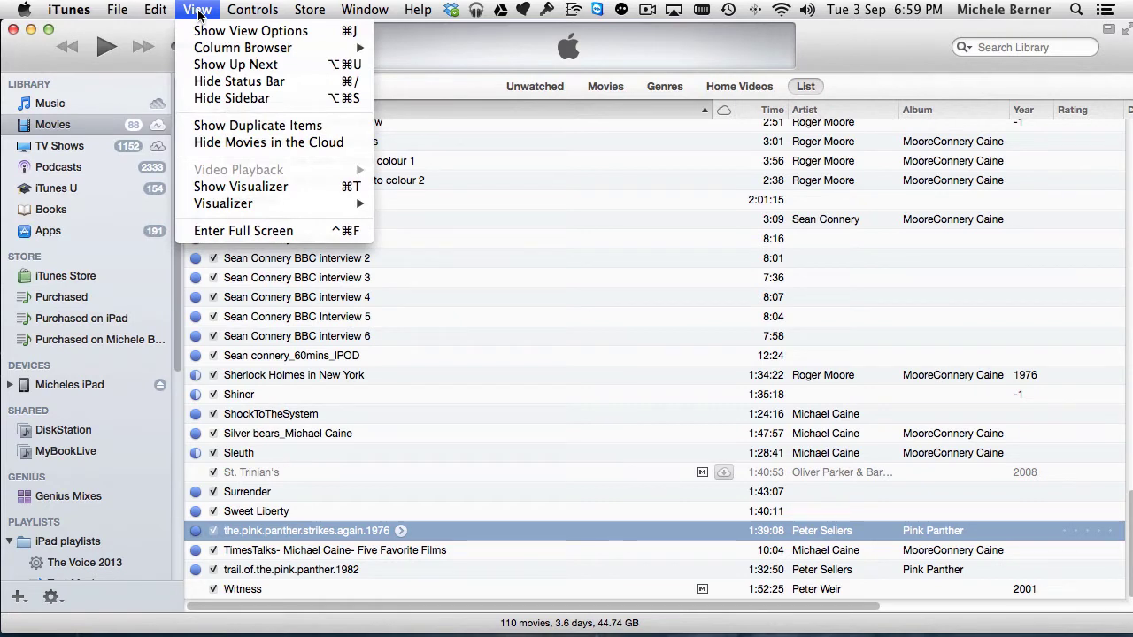
{"action": "left_click", "coordinate": [227, 99]}
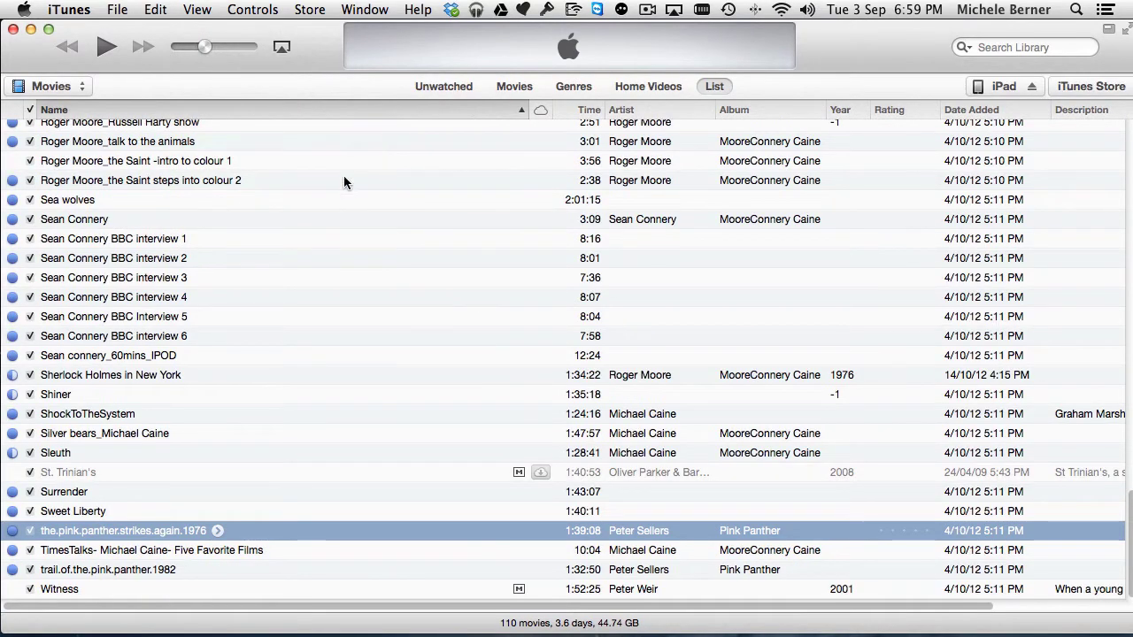
{"action": "left_click", "coordinate": [85, 87]}
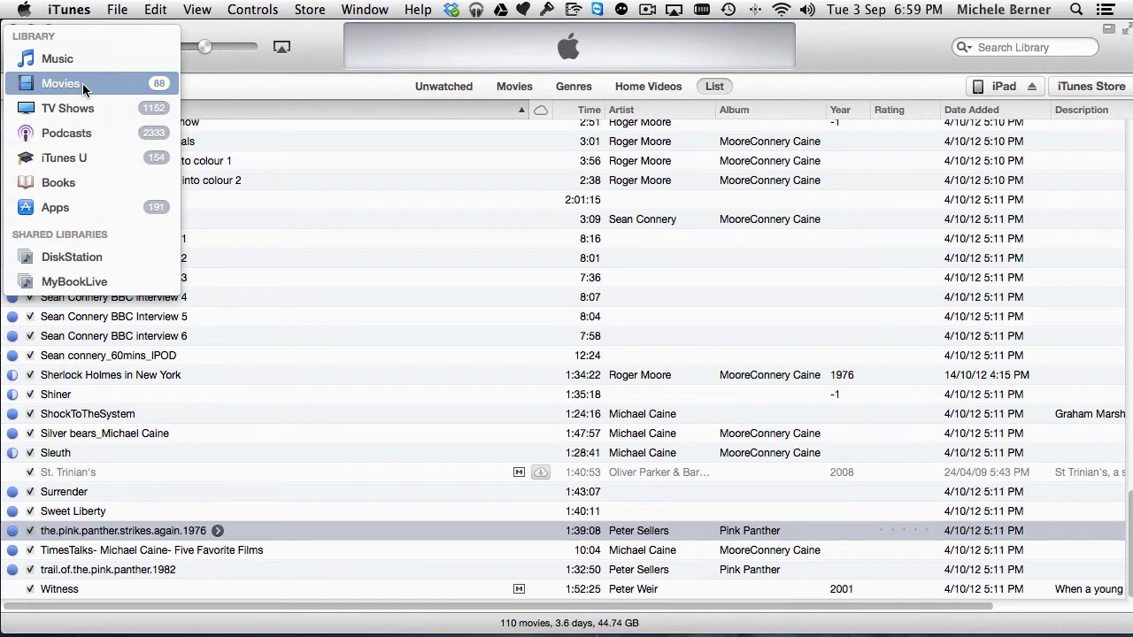
{"action": "left_click", "coordinate": [924, 88]}
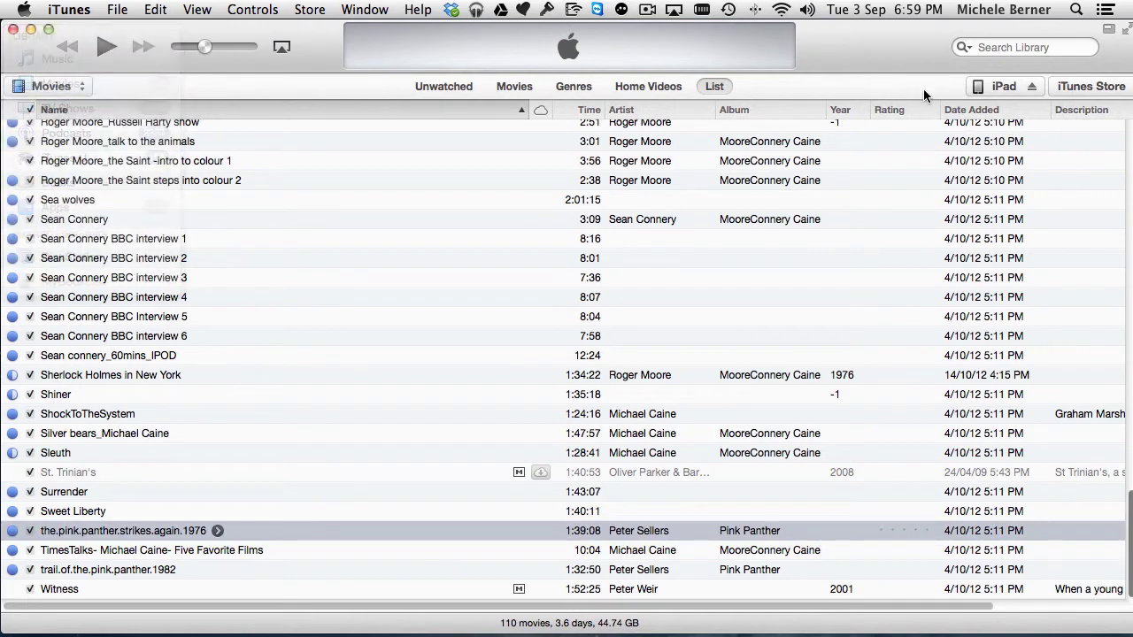
{"action": "left_click", "coordinate": [197, 10]}
{"action": "left_click", "coordinate": [190, 99]}
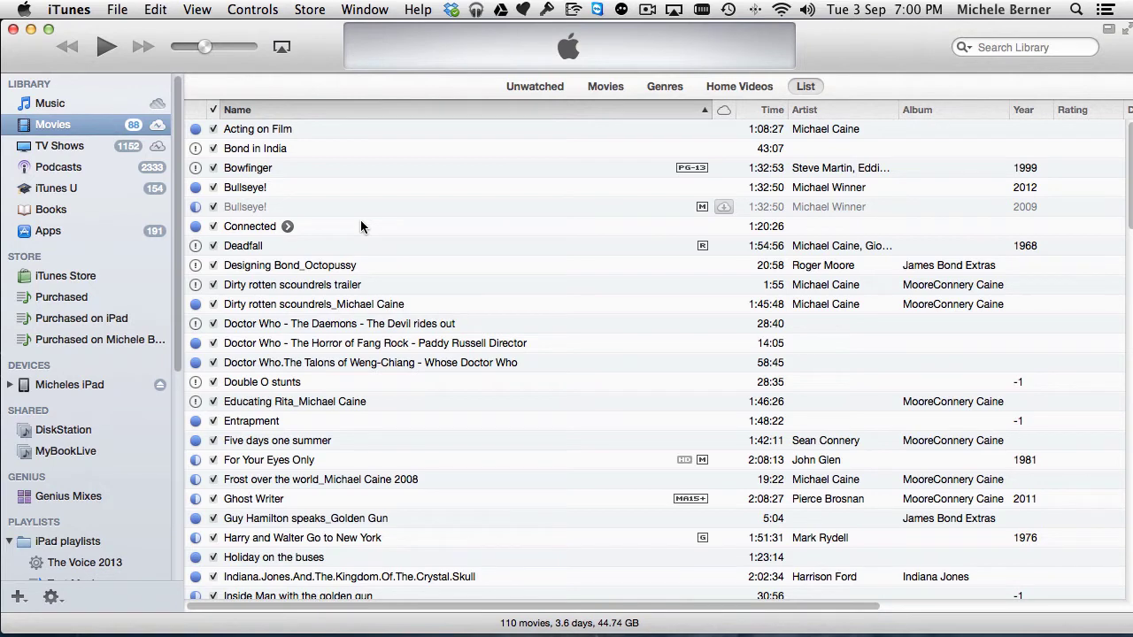
- Browse the list of episodes in the TV Shows library
{"action": "left_click", "coordinate": [42, 147]}
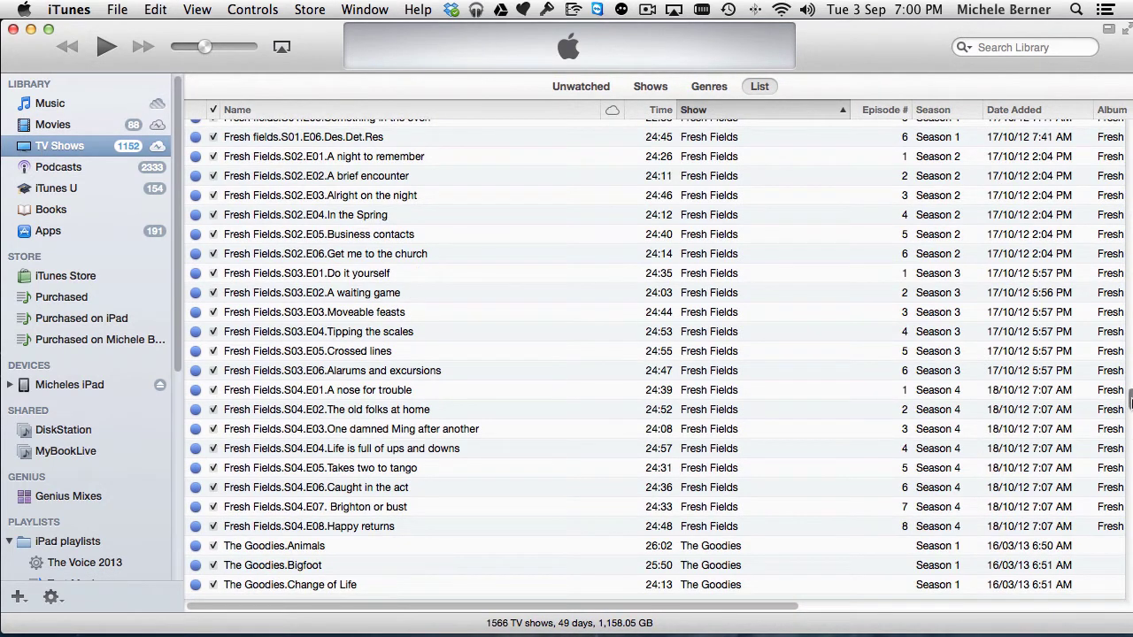
{"action": "left_click_drag", "start_coordinate": [1130, 398], "coordinate": [1124, 434]}
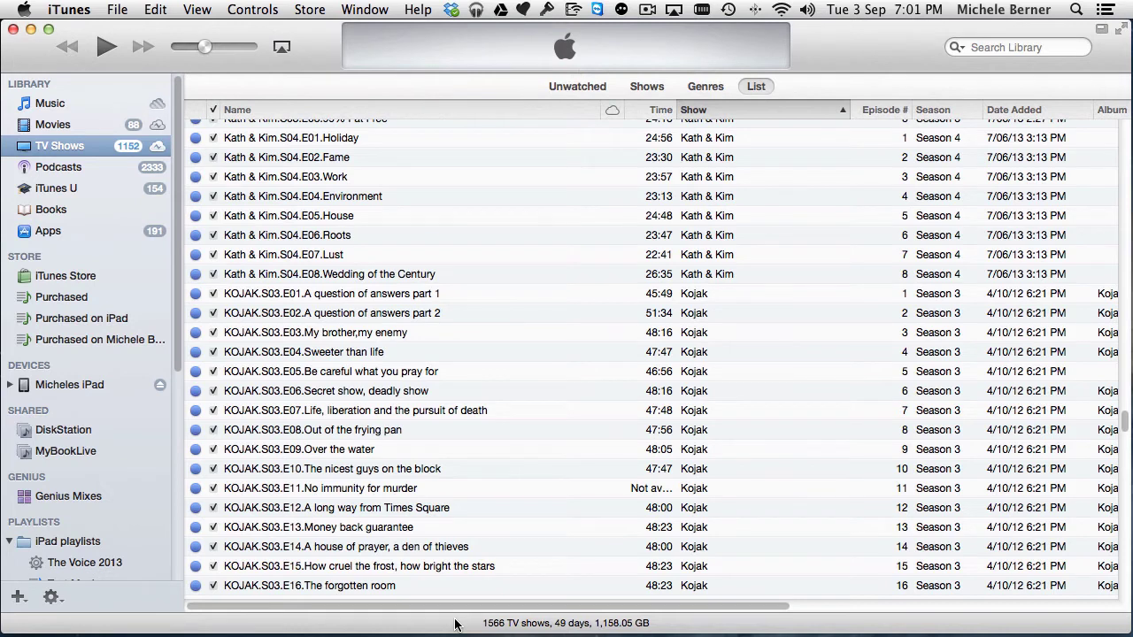
{"action": "scroll", "coordinate": [354, 487], "scroll_direction": "up", "scroll_amount": 10}
- Open the connected iPad's movie sync settings and turn Sync Movies off and back on
{"action": "left_click", "coordinate": [54, 385]}
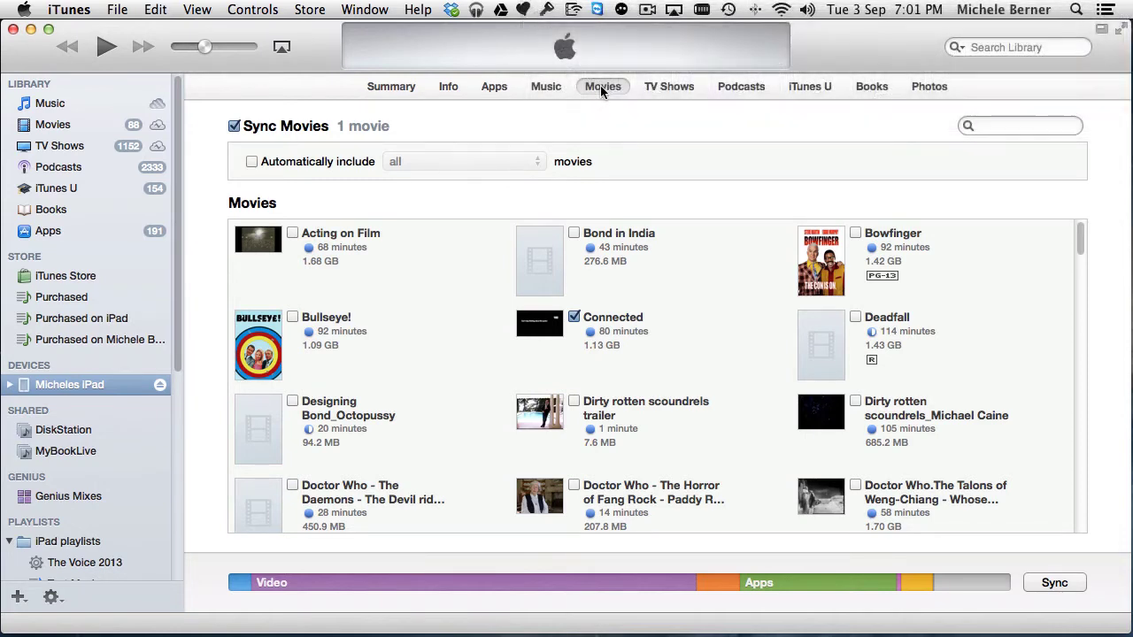
{"action": "left_click", "coordinate": [233, 126]}
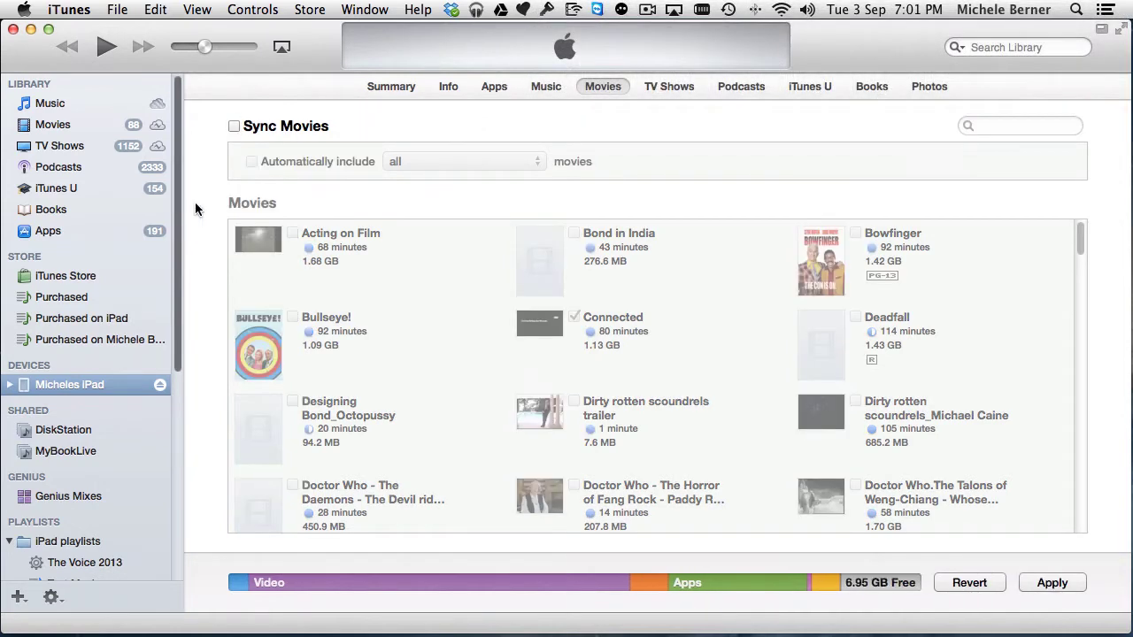
{"action": "left_click", "coordinate": [234, 127]}
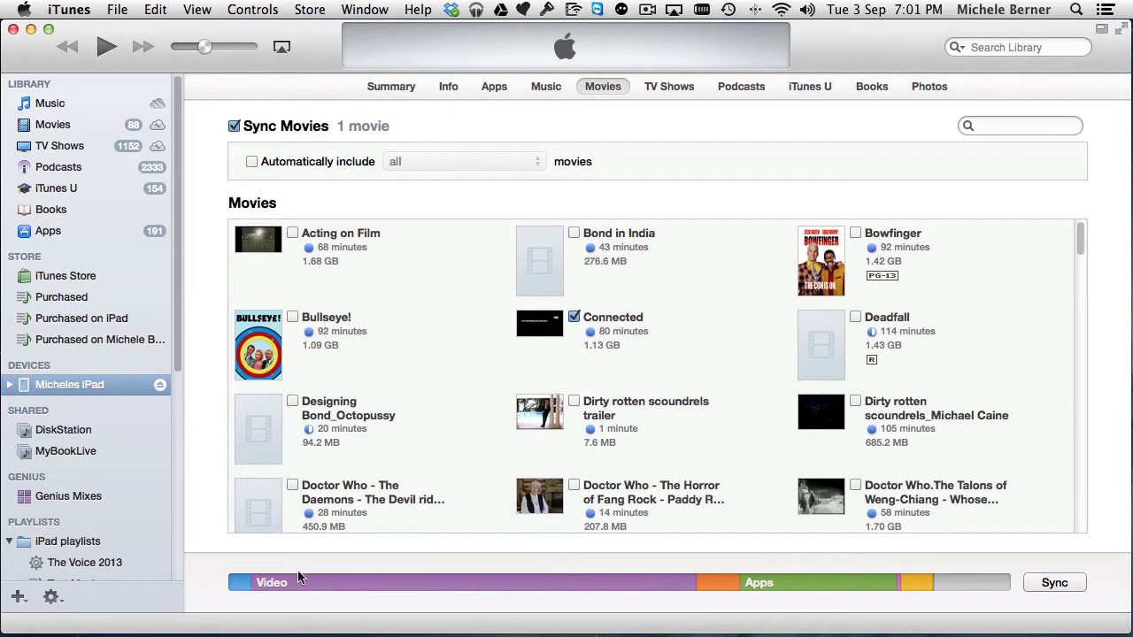
- Check the iPad's free space and the storage taken by video in the capacity overview
{"action": "mouse_move", "coordinate": [503, 584]}
{"action": "mouse_move", "coordinate": [965, 586]}
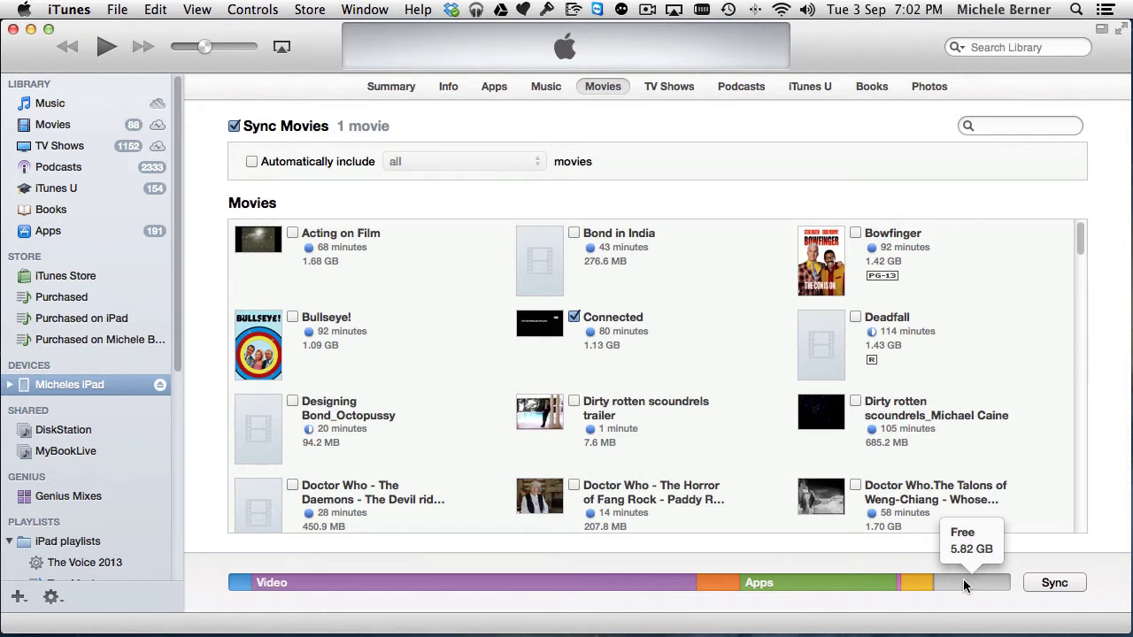
{"action": "mouse_move", "coordinate": [580, 584]}
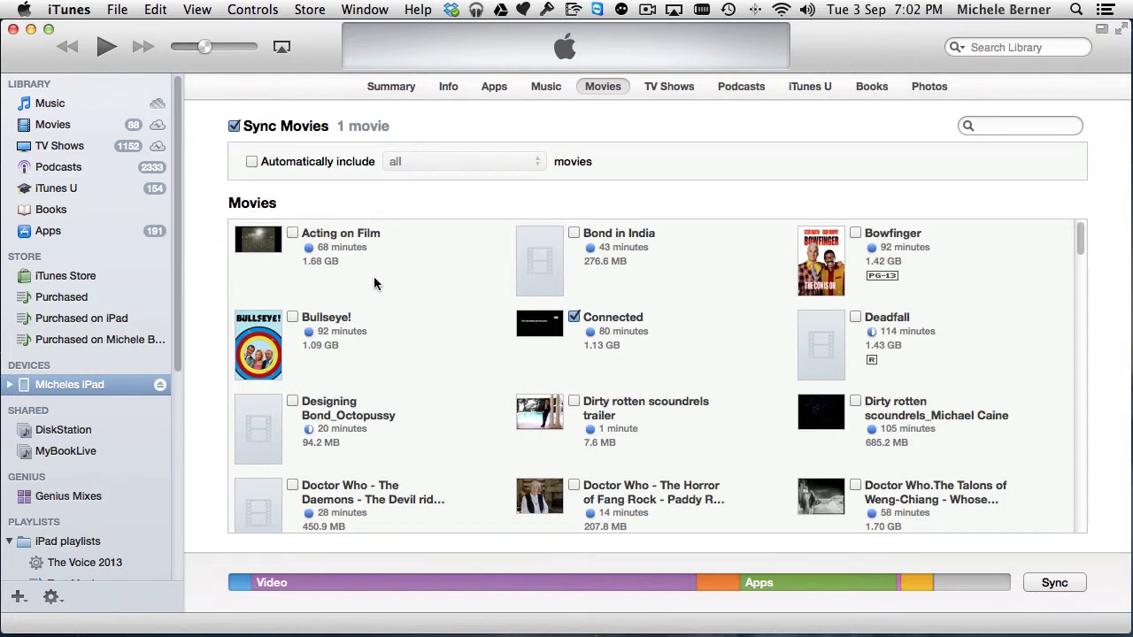
- Try automatically including all, all unwatched and 1 most recent unwatched movies, and turn automatic inclusion off again
{"action": "left_click", "coordinate": [251, 162]}
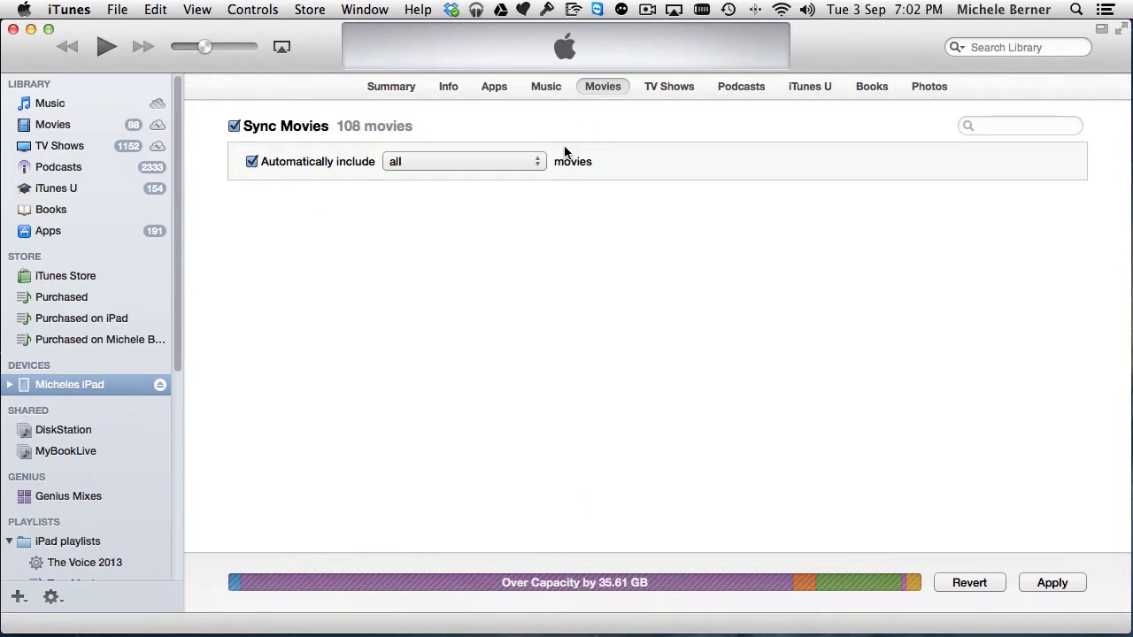
{"action": "left_click", "coordinate": [536, 163]}
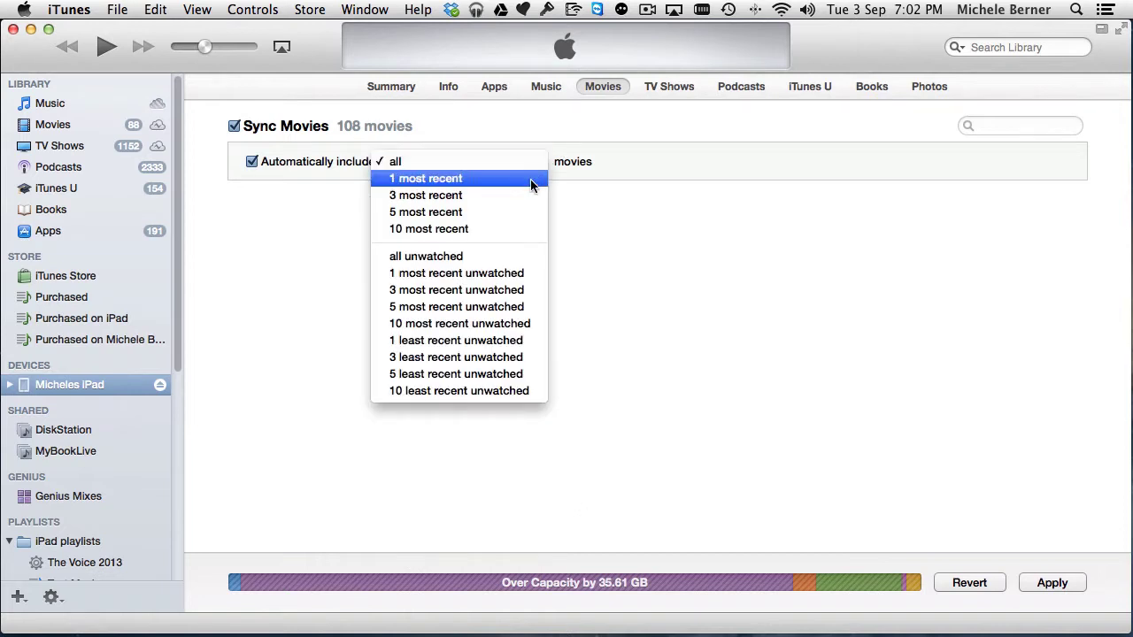
{"action": "left_click", "coordinate": [439, 255]}
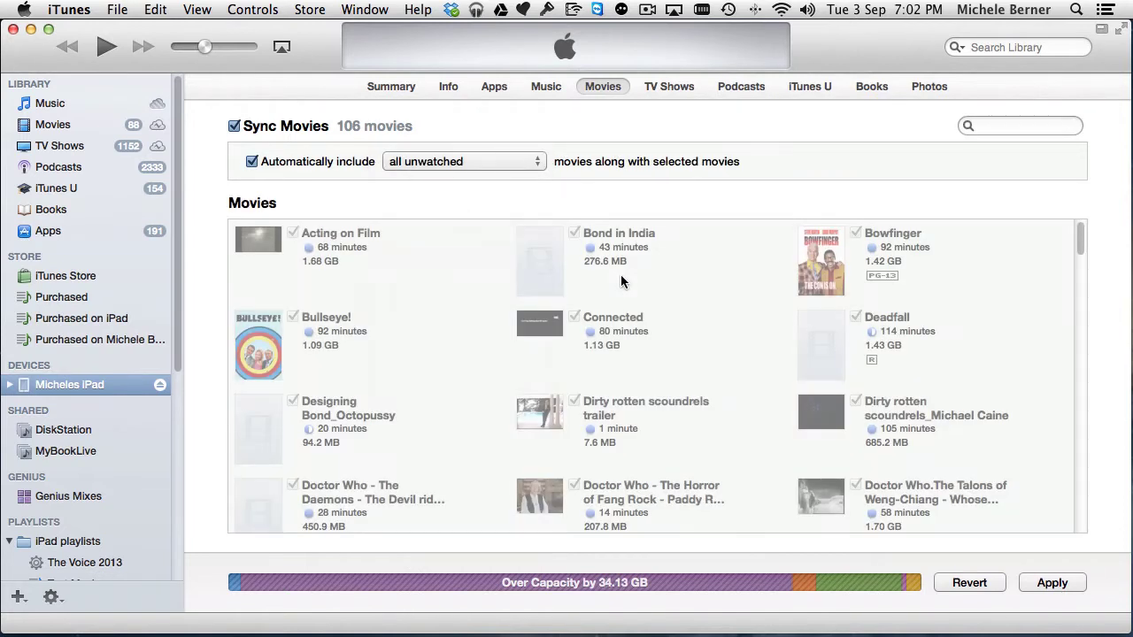
{"action": "left_click", "coordinate": [536, 161]}
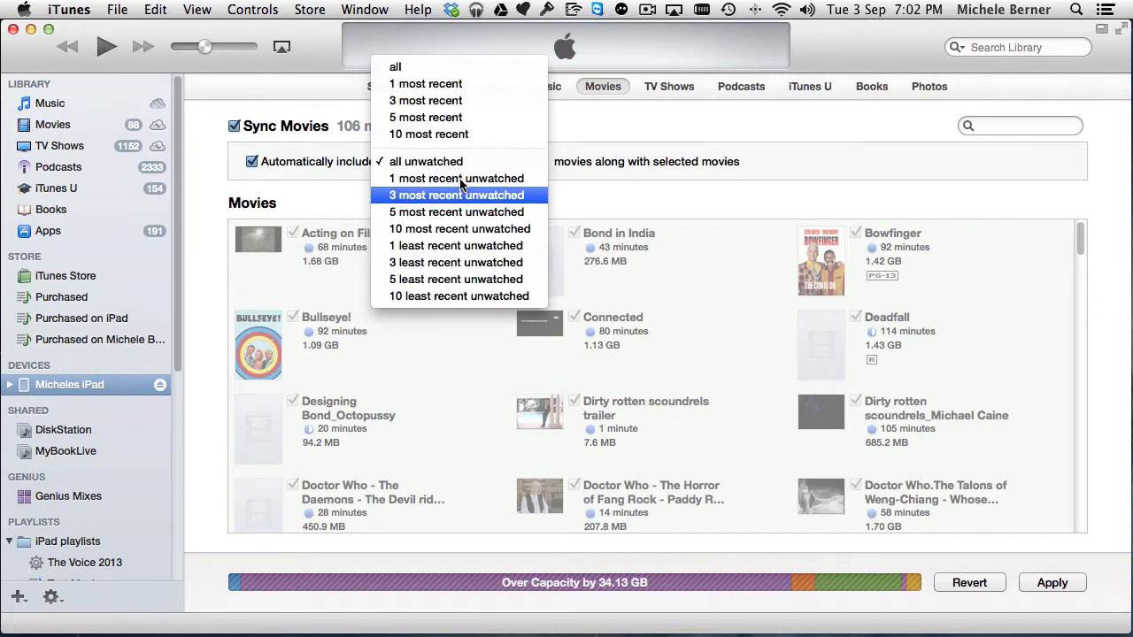
{"action": "left_click", "coordinate": [459, 178]}
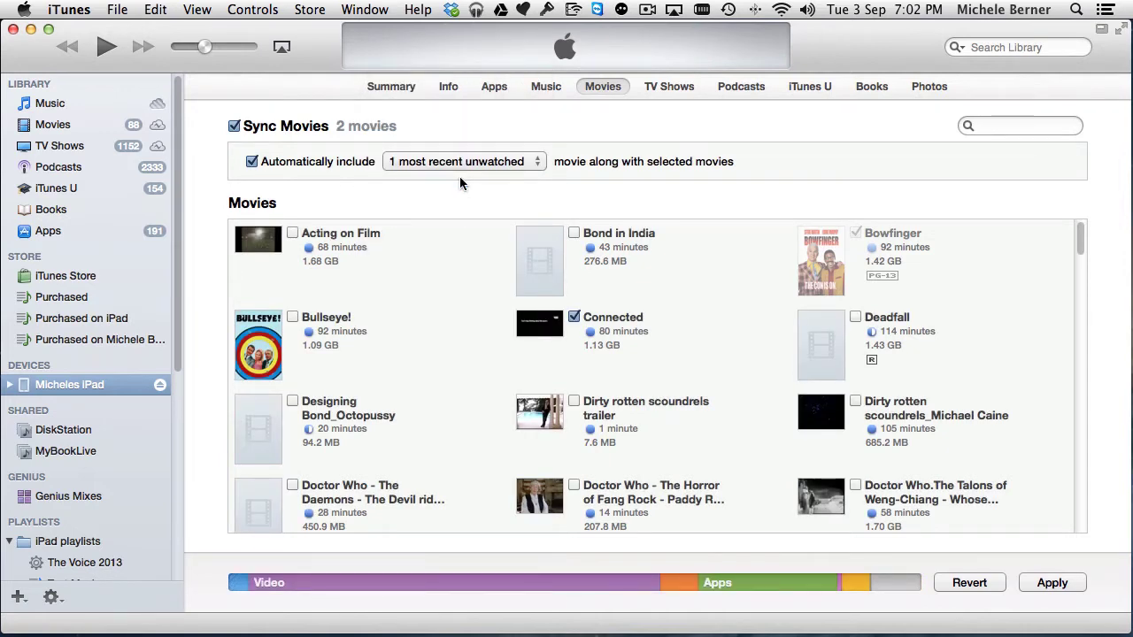
{"action": "left_click", "coordinate": [533, 161]}
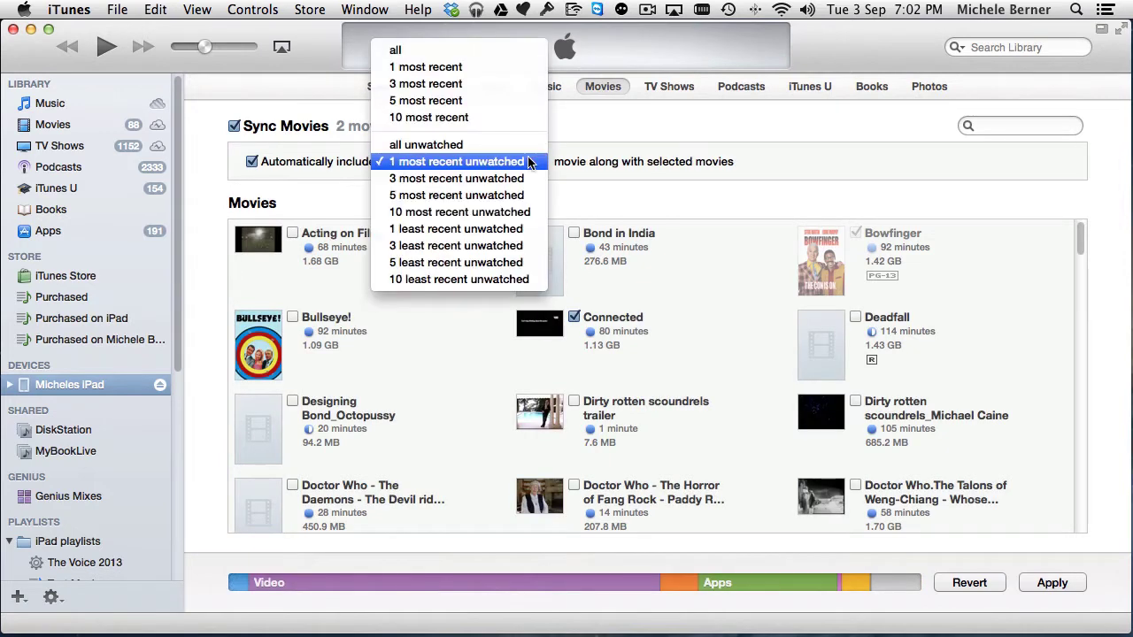
{"action": "left_click", "coordinate": [252, 162]}
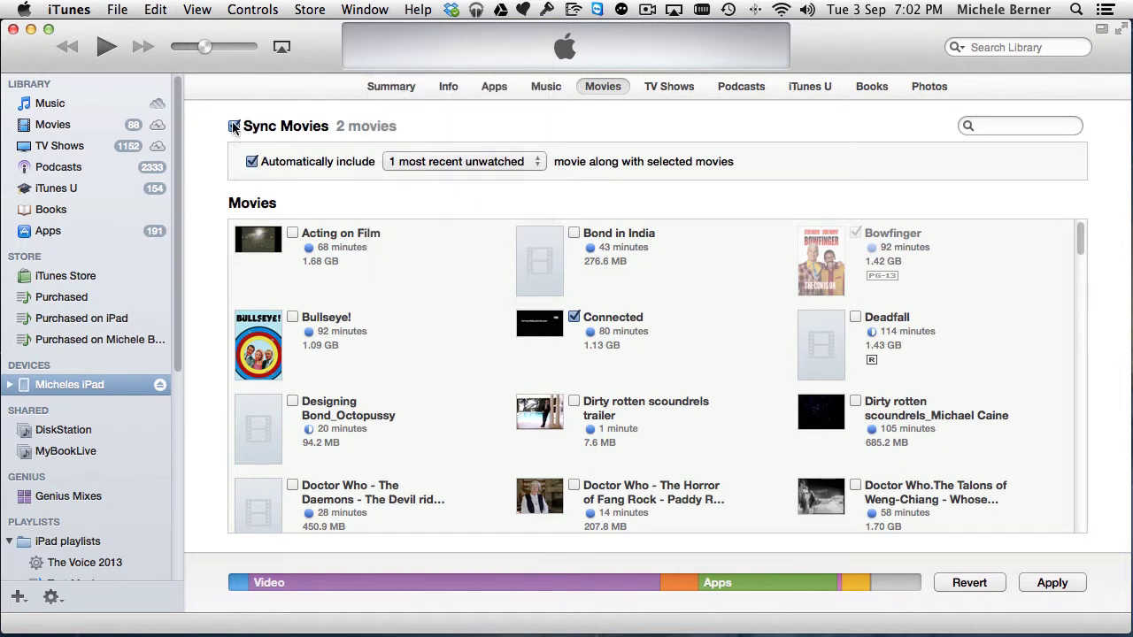
{"action": "left_click", "coordinate": [252, 162]}
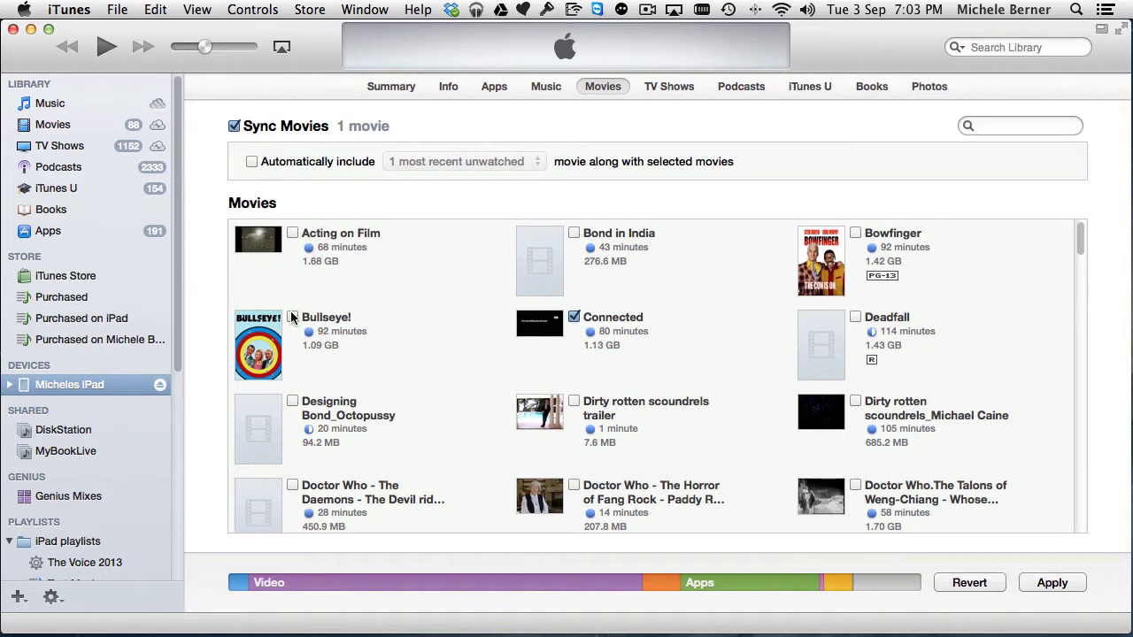
- Add the movie Bullseye! to the iPad's sync selection, check the remaining free space and apply the sync
{"action": "left_click", "coordinate": [293, 317]}
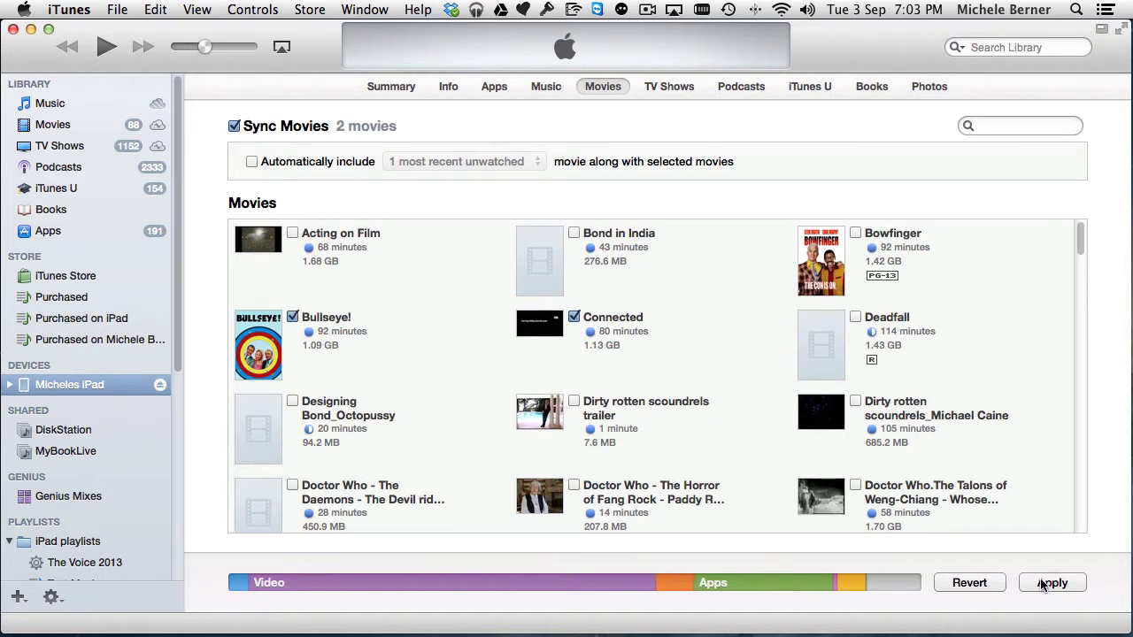
{"action": "mouse_move", "coordinate": [890, 589]}
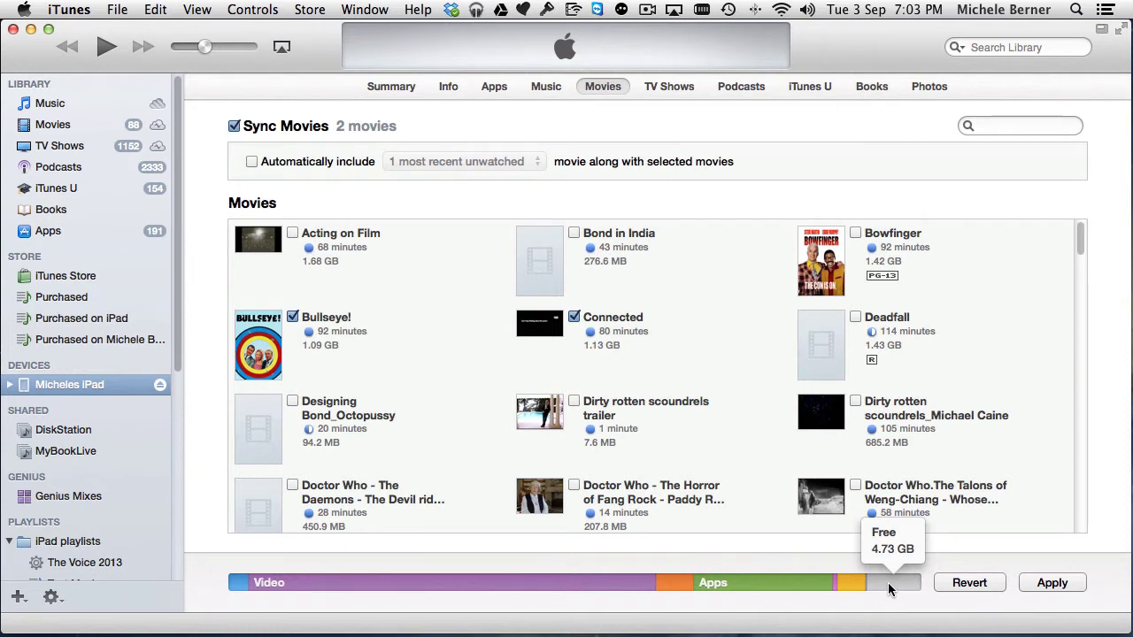
{"action": "left_click", "coordinate": [1052, 583]}
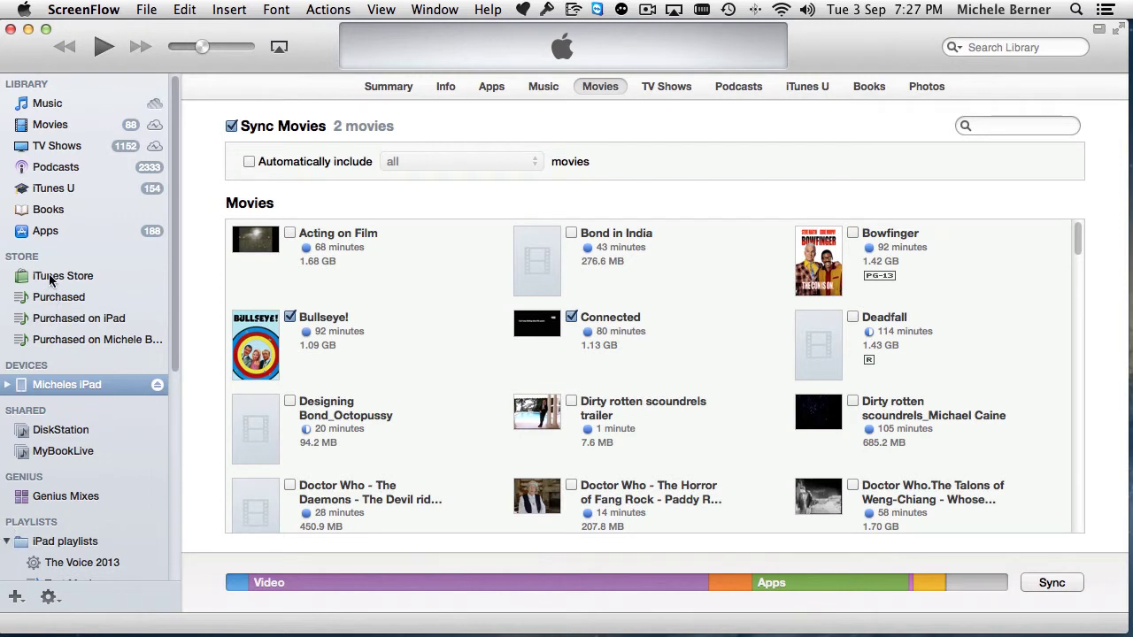
- Open the Movies section of the iTunes Store and display the purchased movies
{"action": "left_click", "coordinate": [94, 273]}
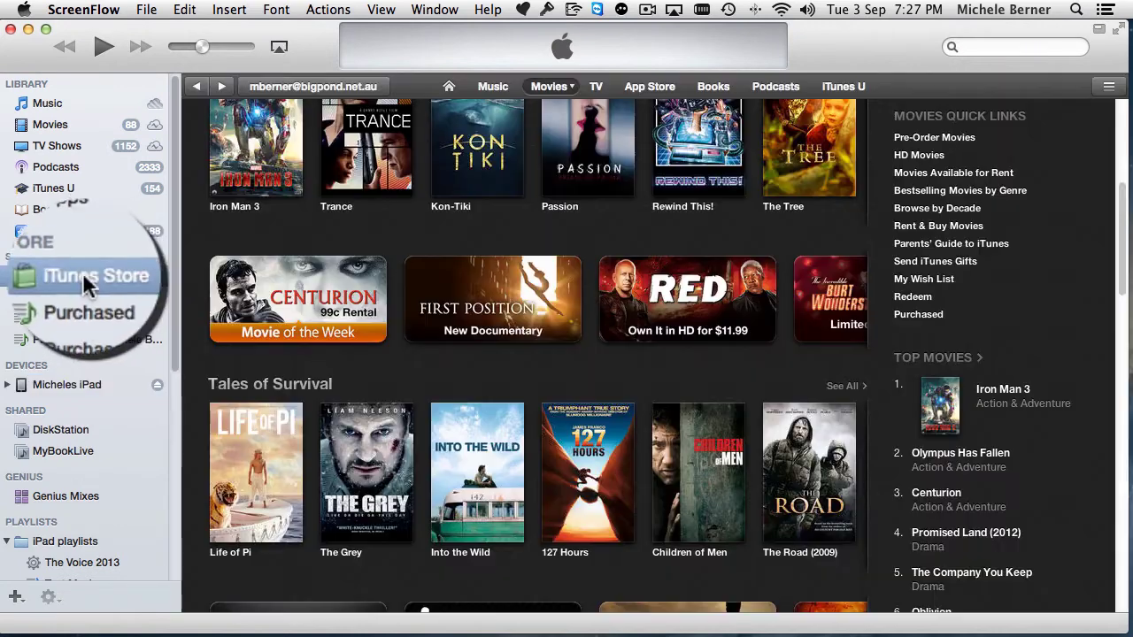
{"action": "left_click", "coordinate": [549, 87]}
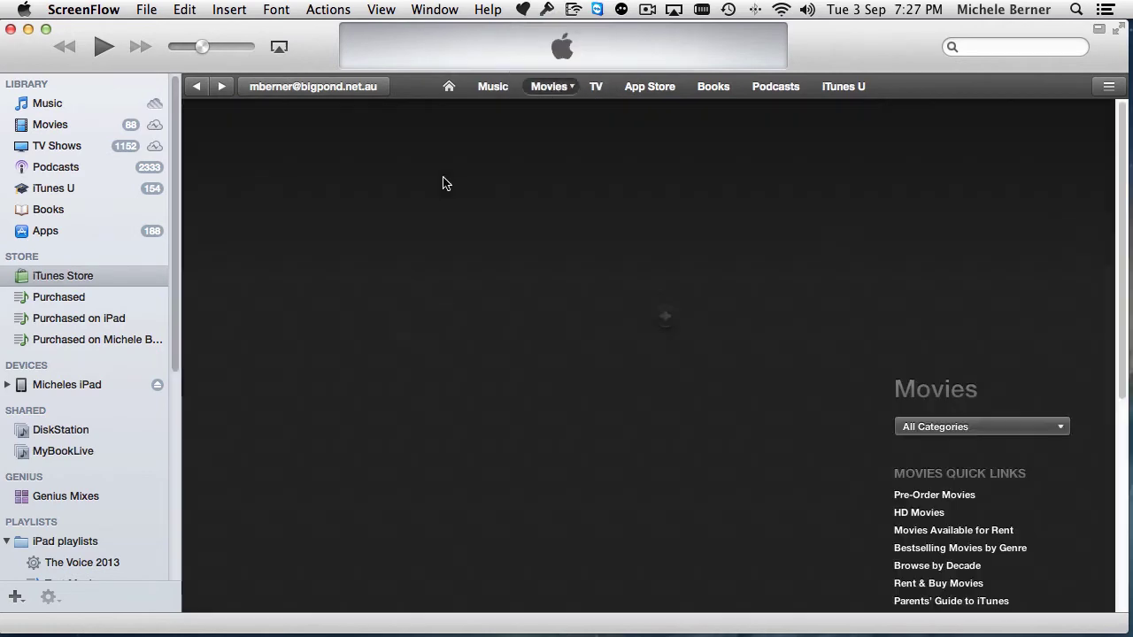
{"action": "scroll", "coordinate": [1029, 464], "scroll_direction": "down", "scroll_amount": 5}
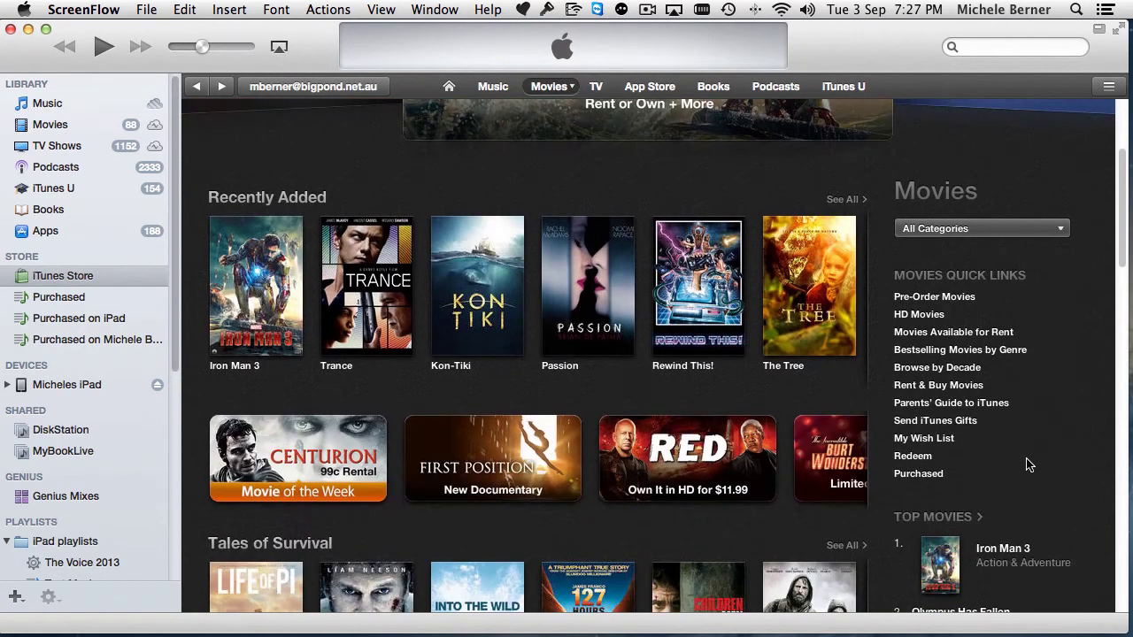
{"action": "left_click", "coordinate": [939, 403]}
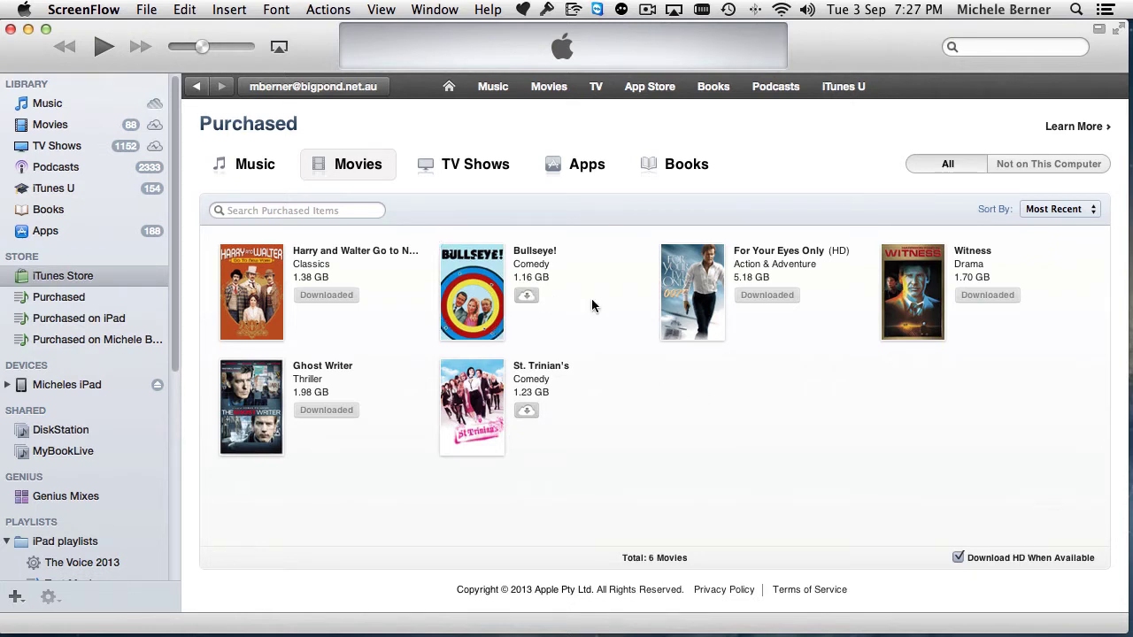
- Try to download the purchased movie St. Trinian's from the cloud, and cancel the sign-in request
{"action": "left_click", "coordinate": [527, 413]}
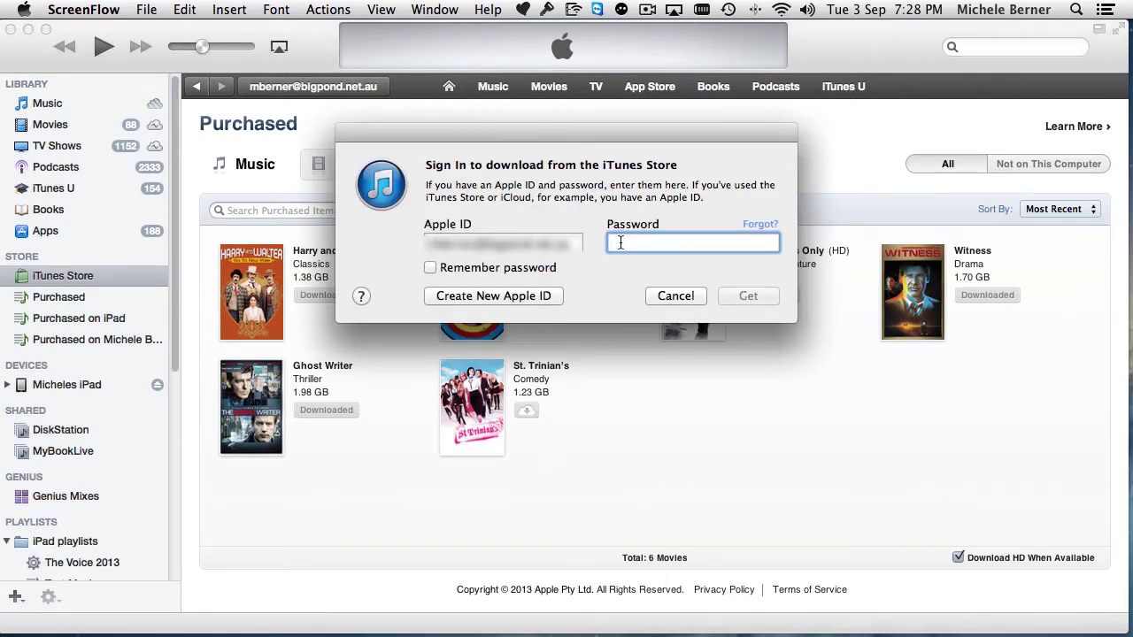
{"action": "left_click", "coordinate": [665, 296]}
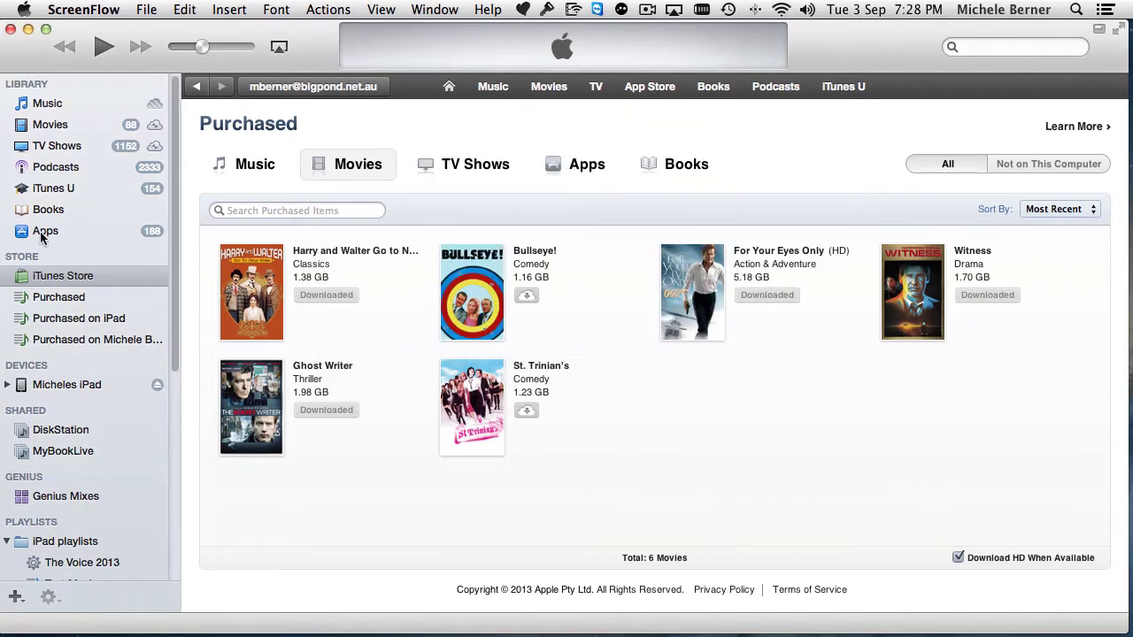
- Look up the purchased movie Harry and Walter Go to New York in the Movies library list
{"action": "mouse_move", "coordinate": [261, 282]}
{"action": "left_click", "coordinate": [48, 126]}
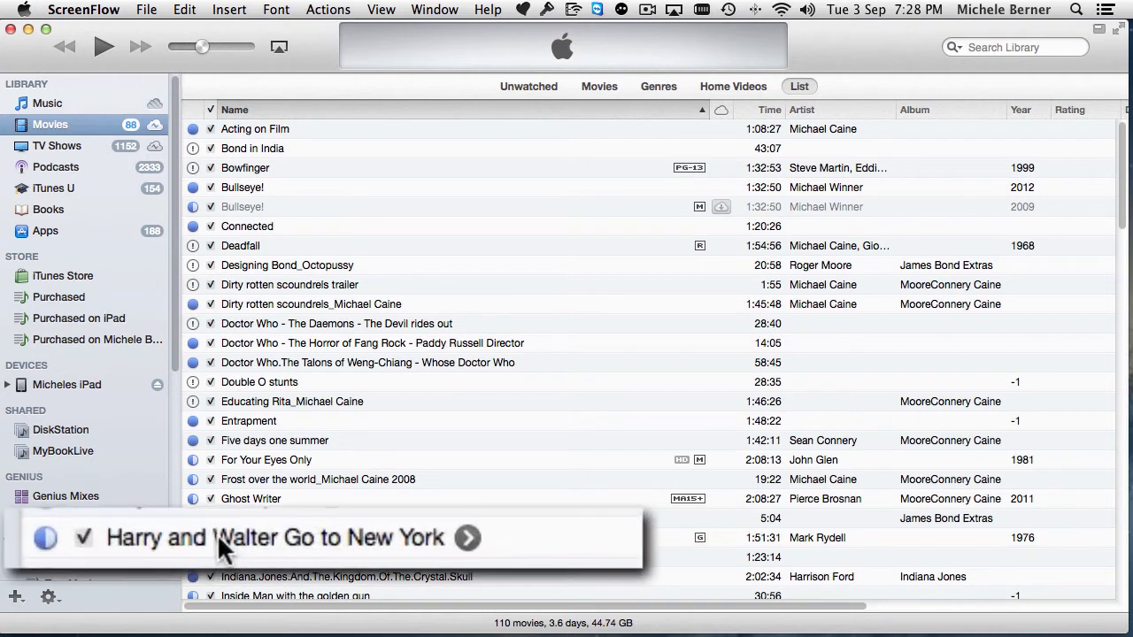
{"action": "left_click", "coordinate": [274, 537]}
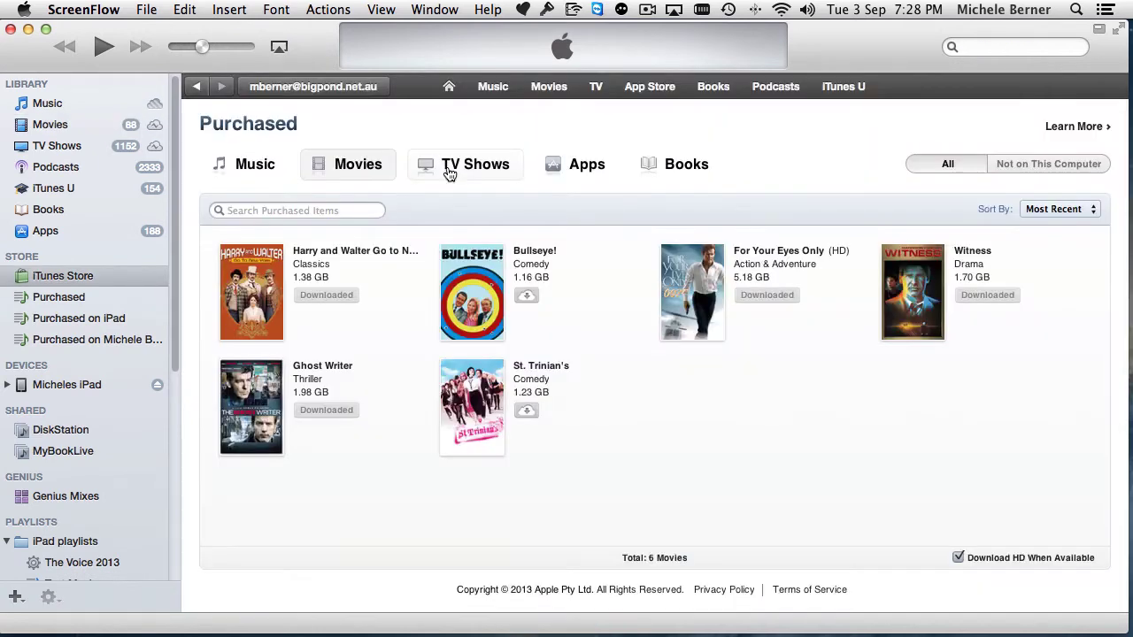
- Display the purchased TV shows in the iTunes Store and view the purchased series of Mrs. Brown's Boys
{"action": "left_click", "coordinate": [449, 170]}
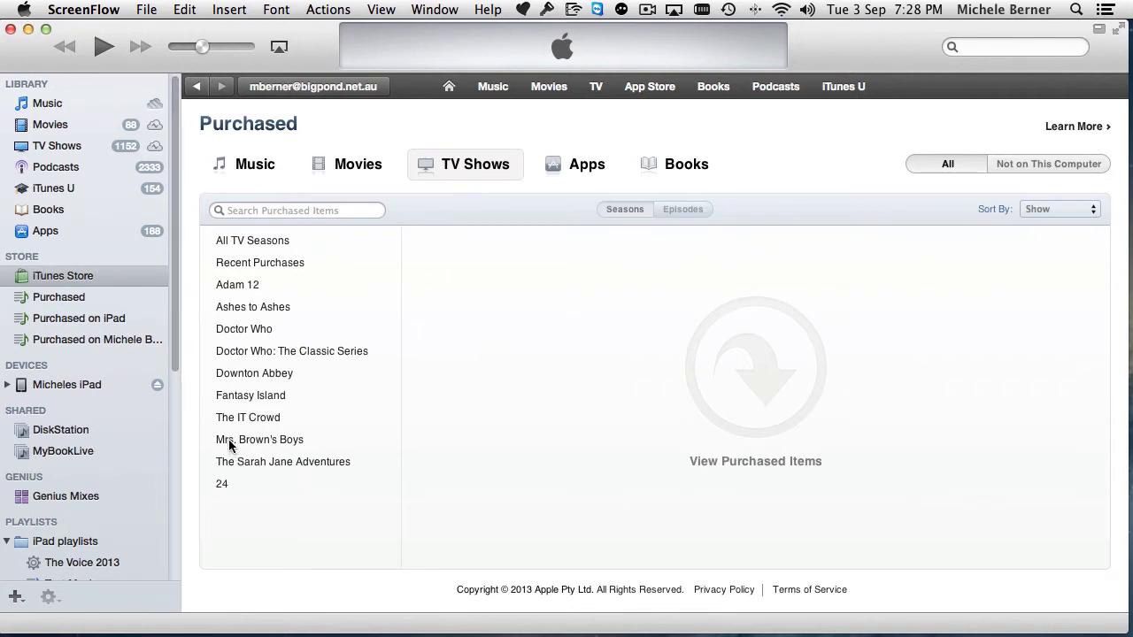
{"action": "left_click", "coordinate": [266, 441]}
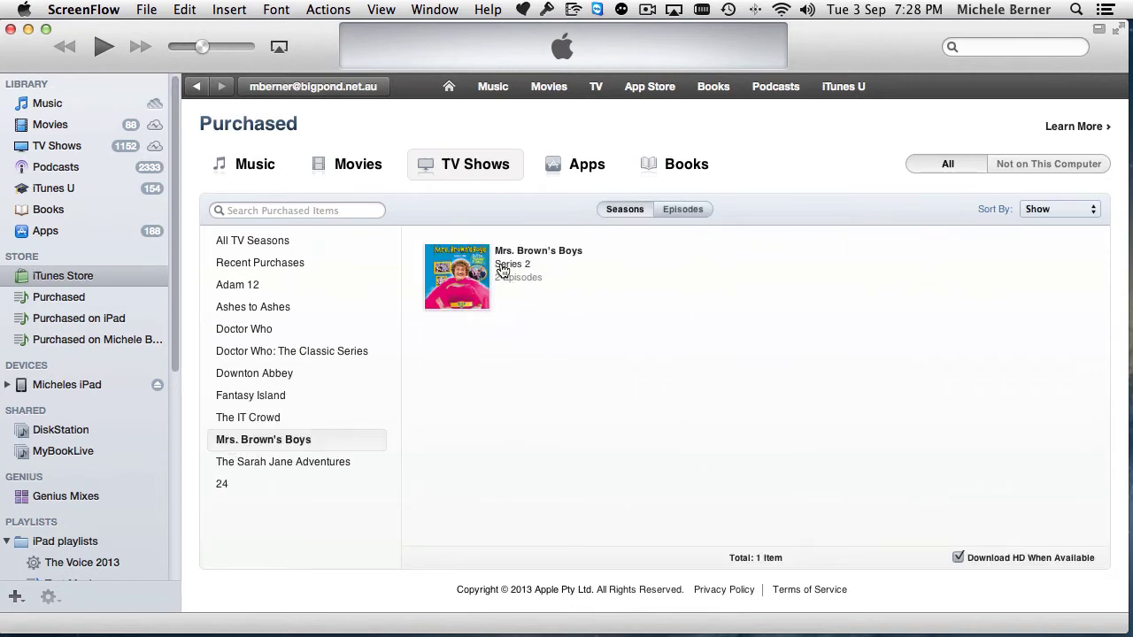
{"action": "left_click", "coordinate": [468, 253]}
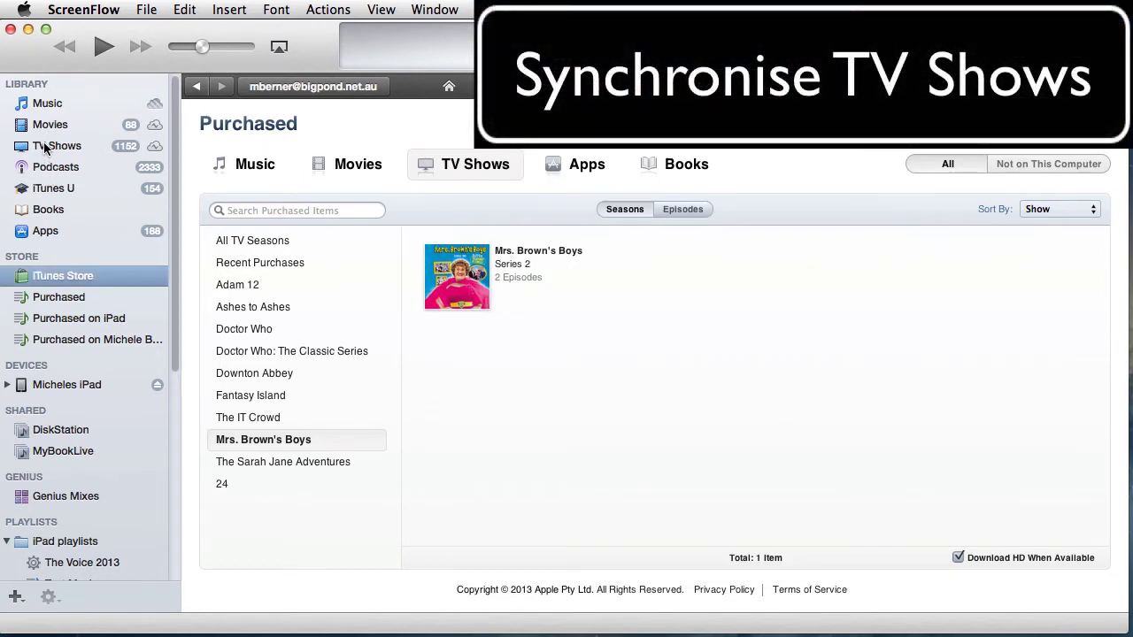
- Browse the episodes in the TV Shows library list
{"action": "left_click", "coordinate": [44, 146]}
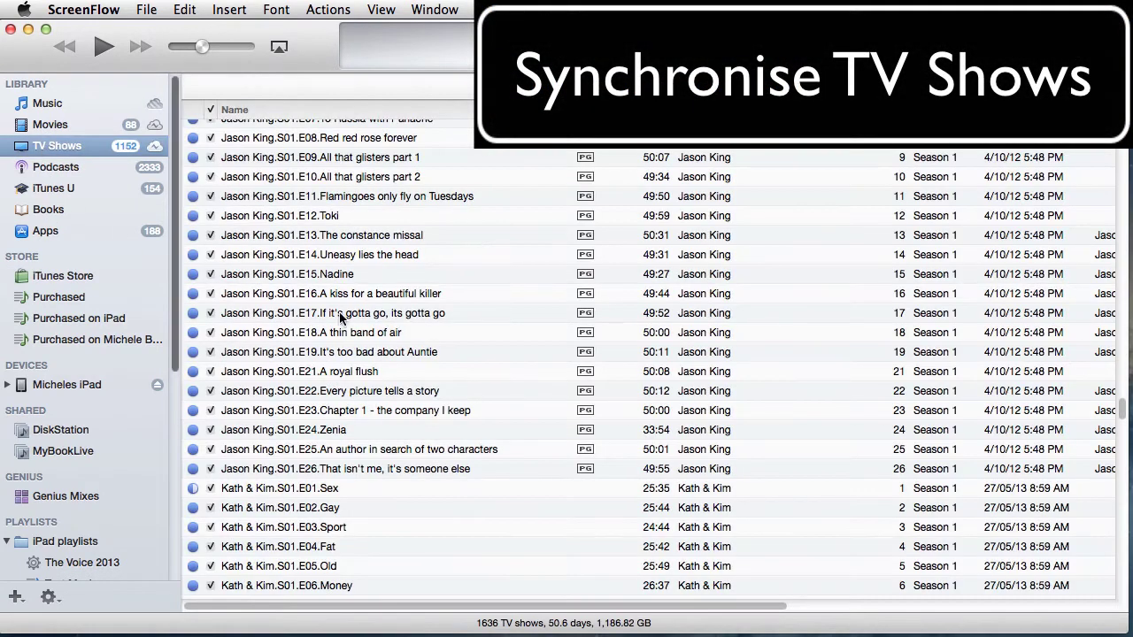
{"action": "scroll", "coordinate": [192, 204], "scroll_direction": "up", "scroll_amount": 3}
{"action": "scroll", "coordinate": [192, 203], "scroll_direction": "up", "scroll_amount": 10}
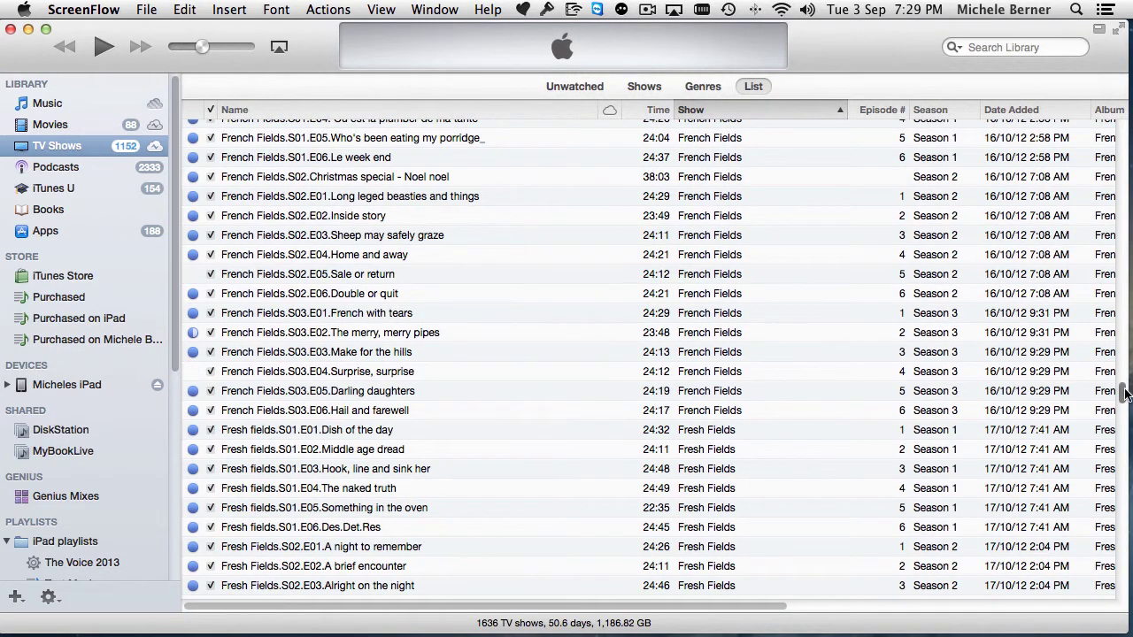
{"action": "left_click_drag", "start_coordinate": [1122, 392], "coordinate": [1122, 424]}
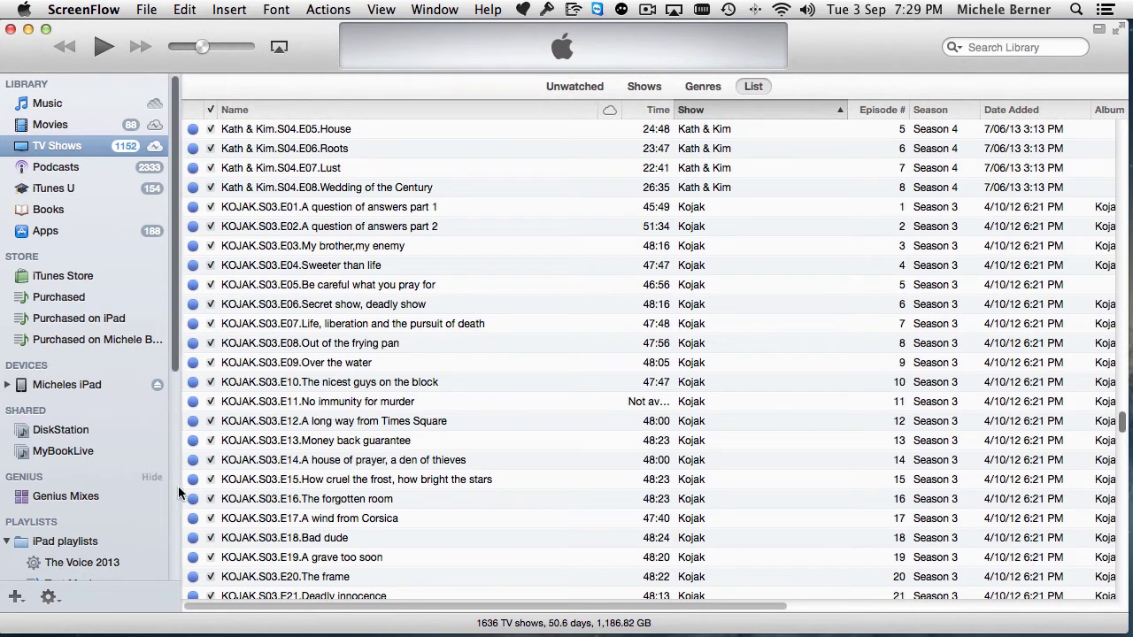
- Open the iPad's TV Shows sync settings and browse the list of shows
{"action": "left_click", "coordinate": [51, 385]}
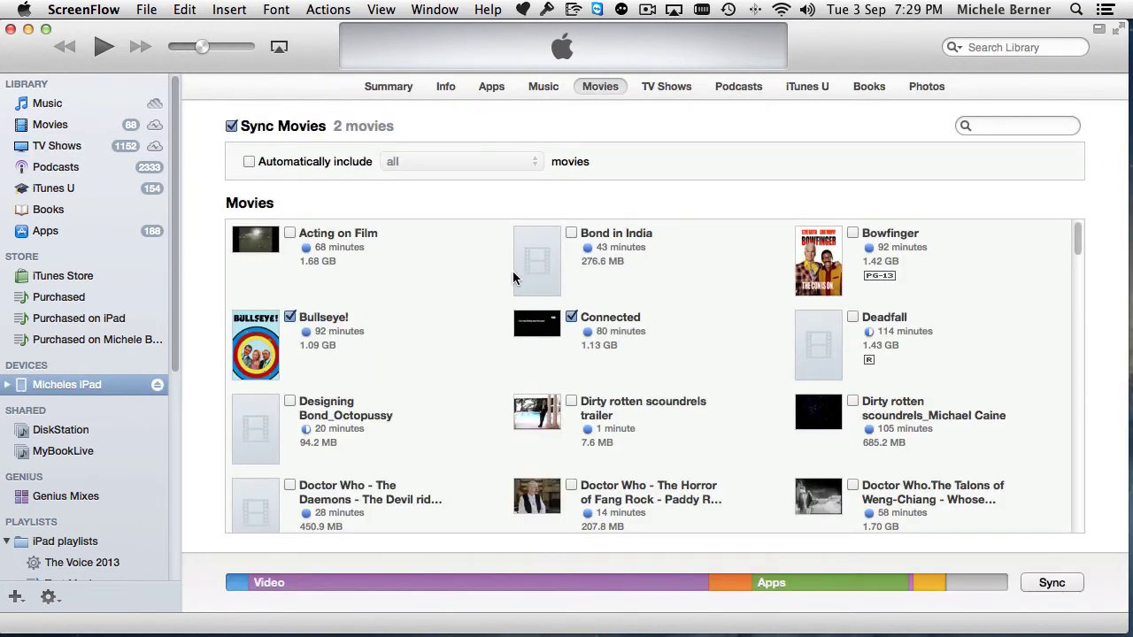
{"action": "left_click", "coordinate": [662, 86]}
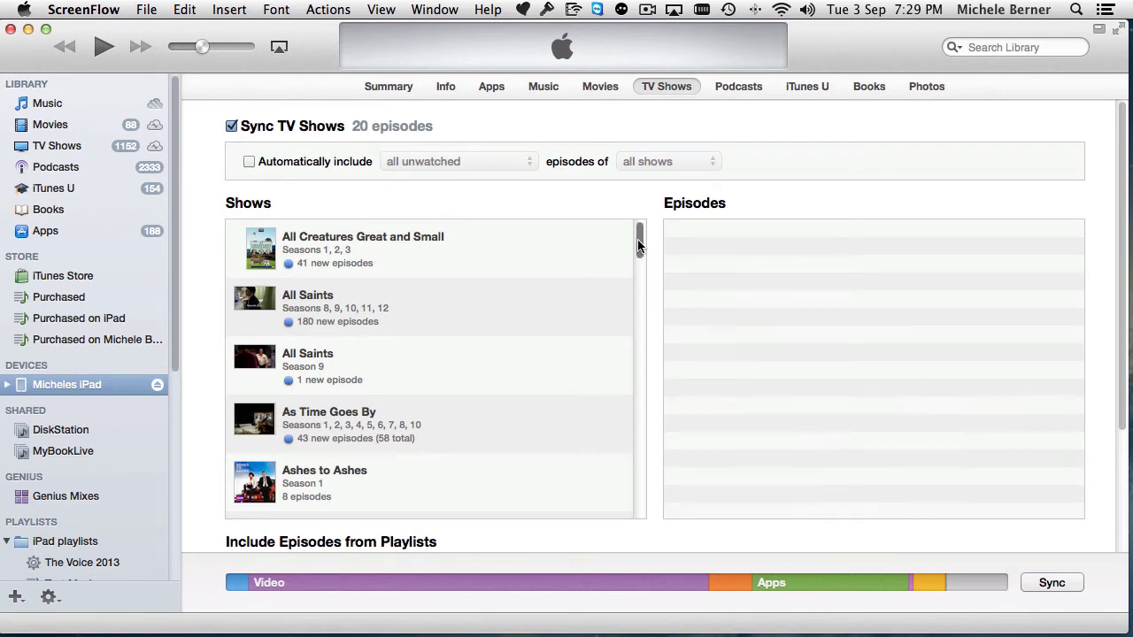
{"action": "left_click_drag", "start_coordinate": [638, 243], "coordinate": [639, 254]}
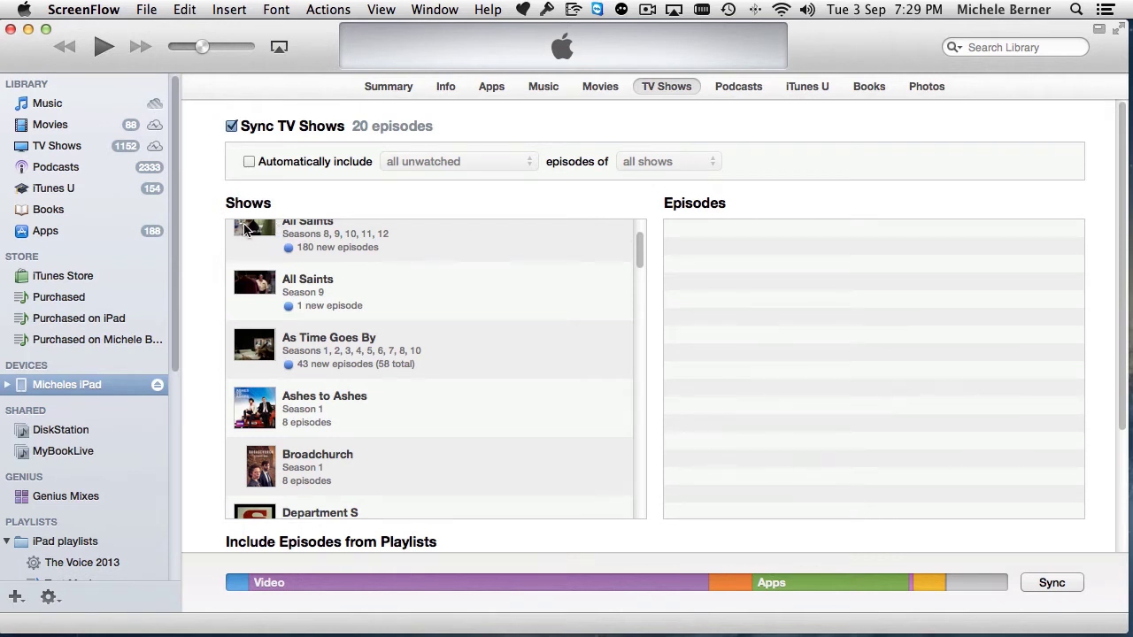
- Turn on automatic inclusion of all unwatched episodes, limit it to selected shows and select All Saints Season 9
{"action": "left_click", "coordinate": [248, 162]}
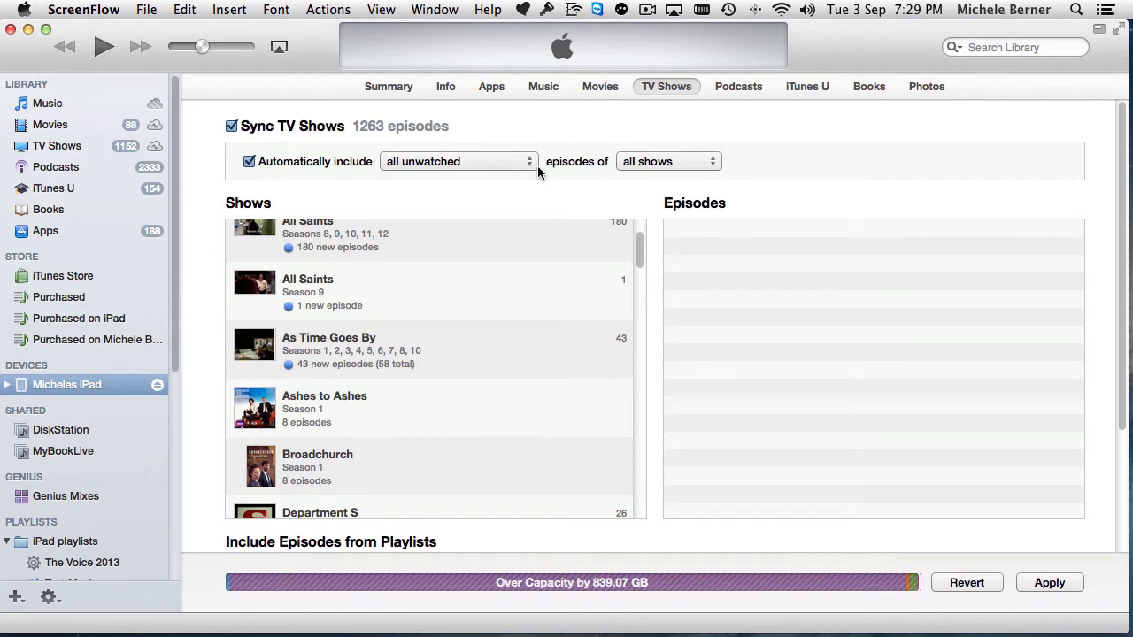
{"action": "left_click", "coordinate": [713, 165]}
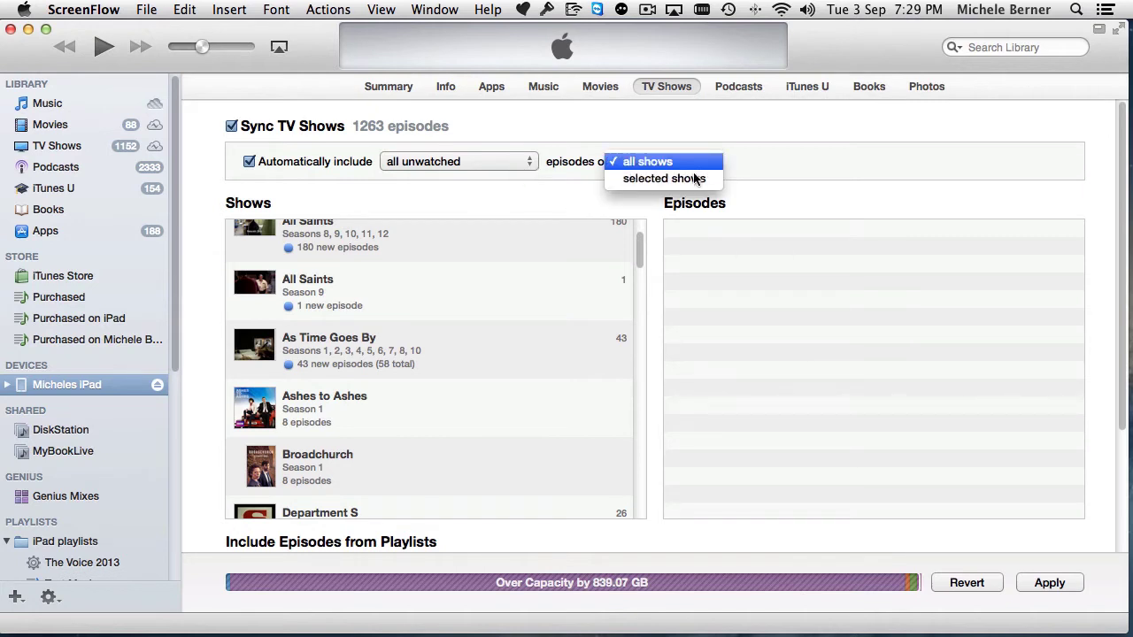
{"action": "left_click", "coordinate": [682, 179]}
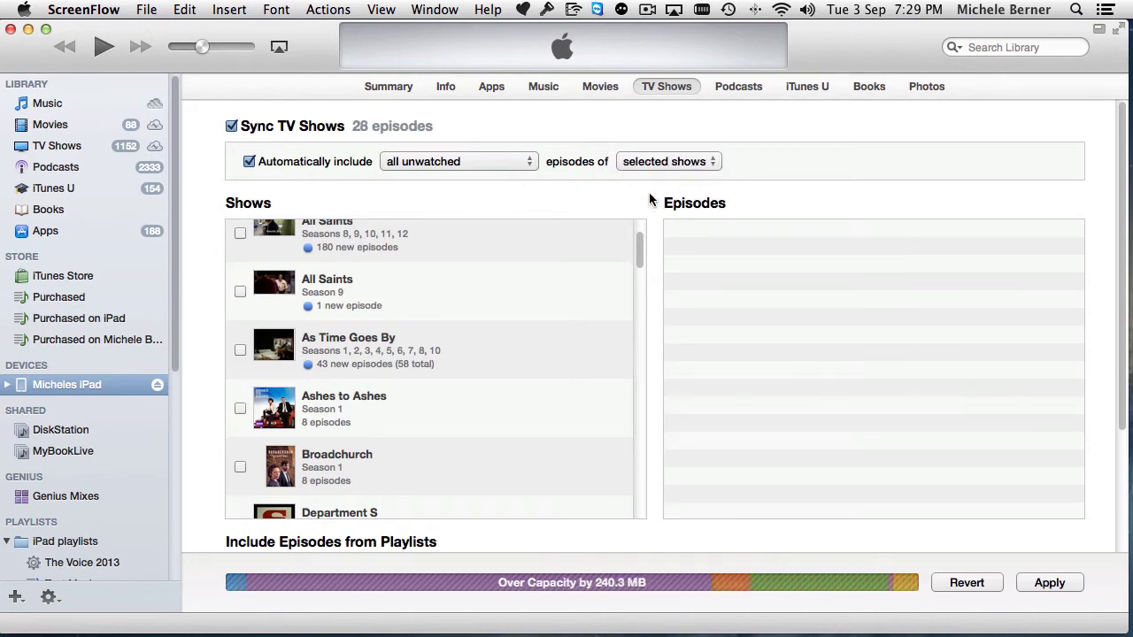
{"action": "left_click", "coordinate": [240, 291]}
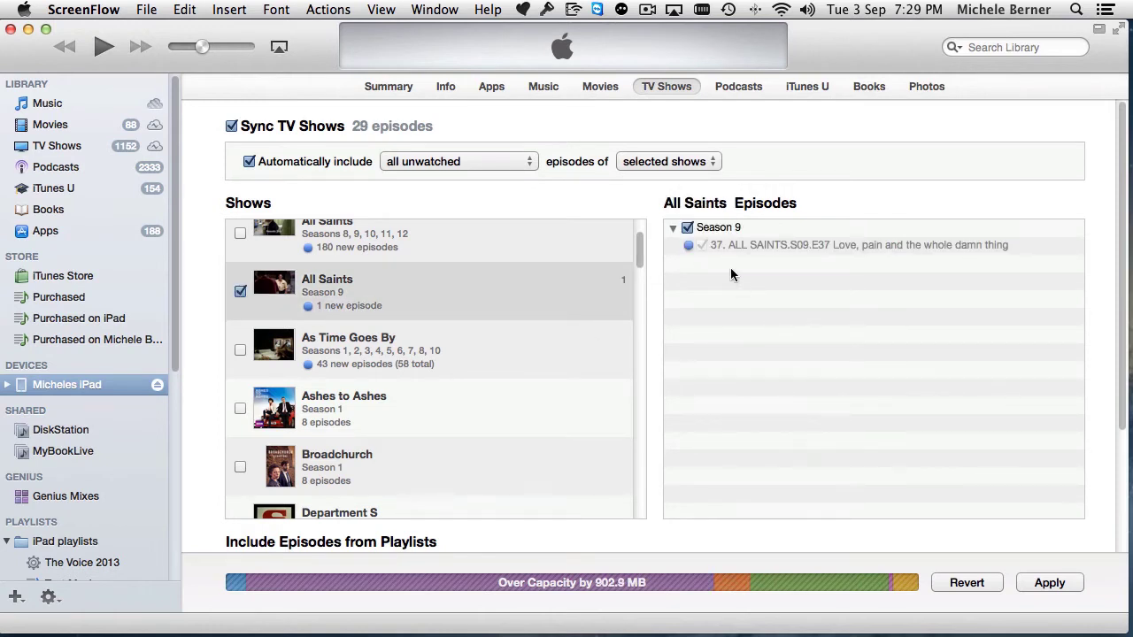
- Set the automatic TV show inclusion to the 3 newest episodes and reopen the episode choices
{"action": "left_click", "coordinate": [526, 160]}
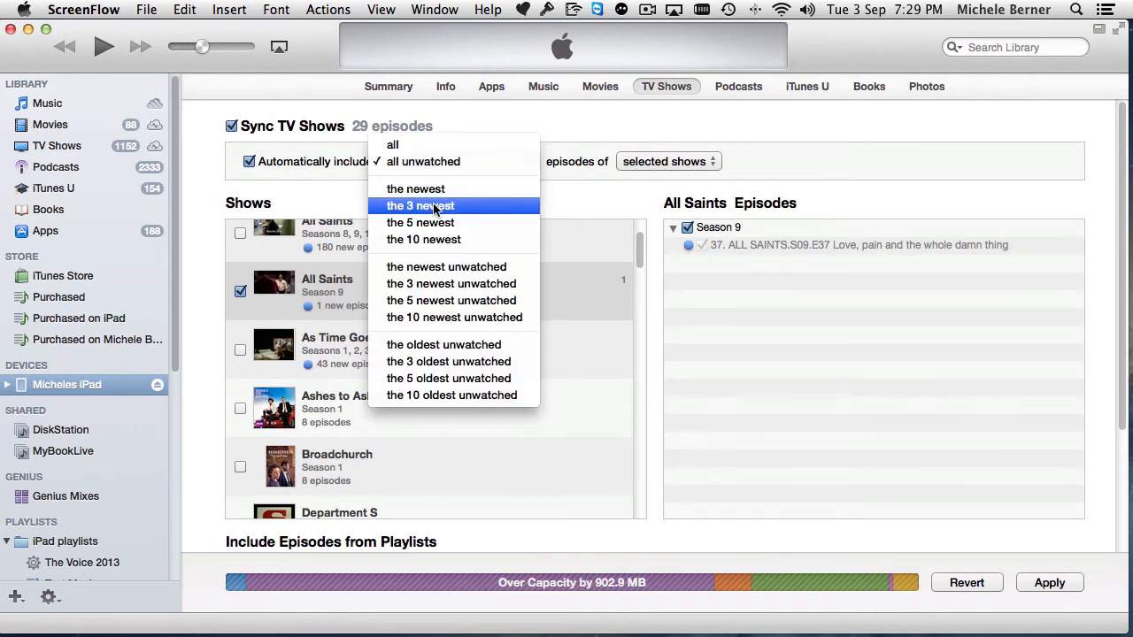
{"action": "left_click", "coordinate": [434, 206]}
{"action": "left_click", "coordinate": [530, 163]}
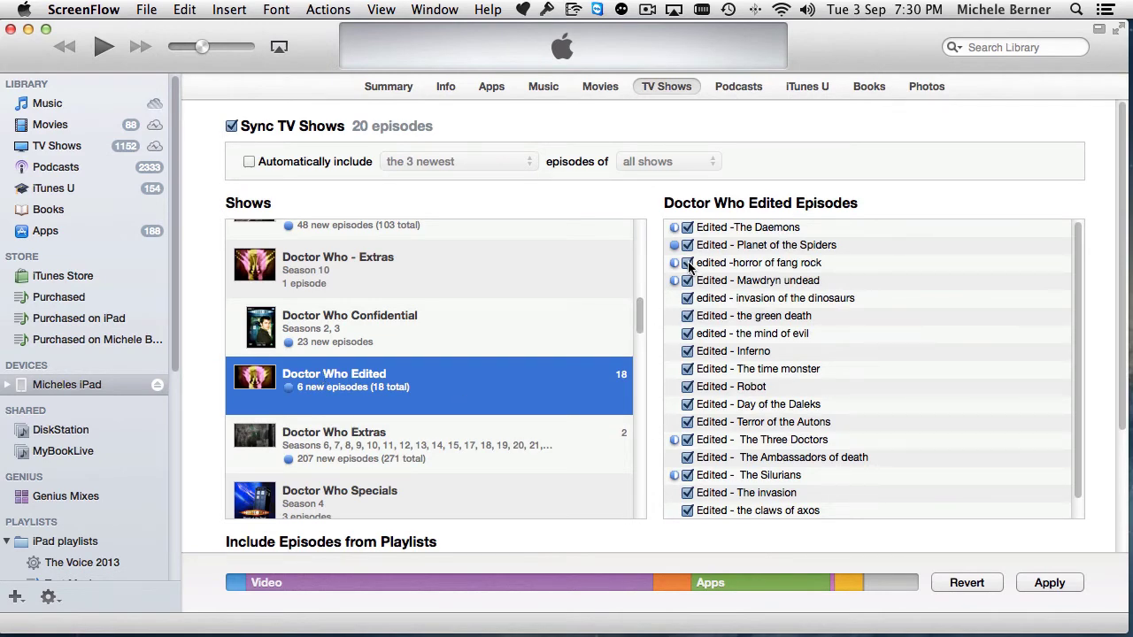
- Find French Fields in the shows list and add its whole Season 2 to the iPad's sync selection
{"action": "scroll", "coordinate": [458, 454], "scroll_direction": "down", "scroll_amount": 5}
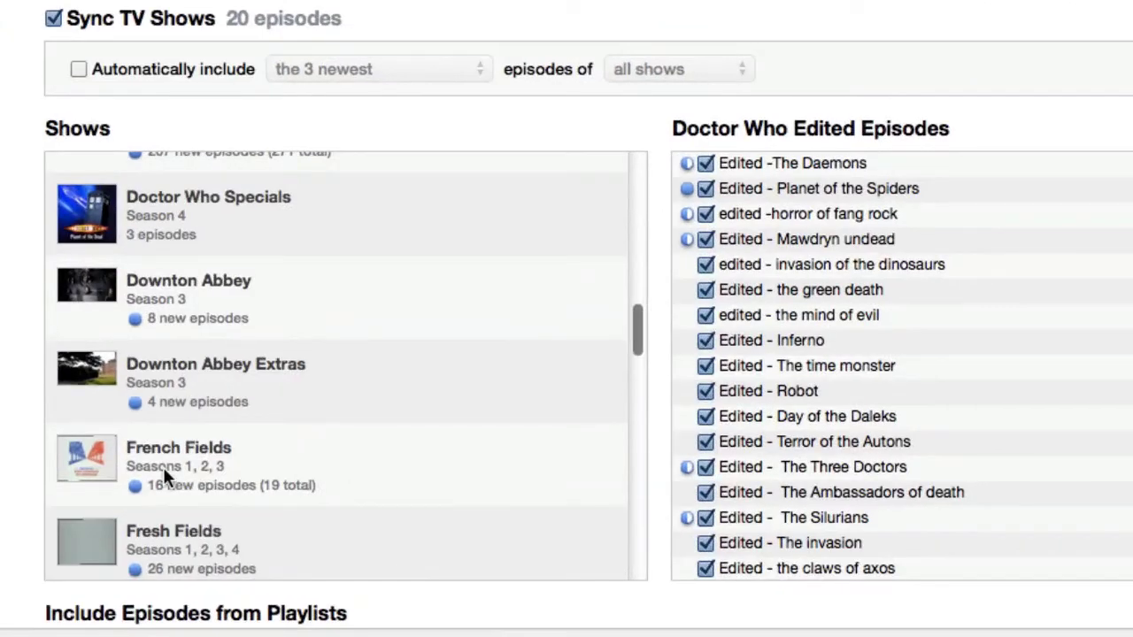
{"action": "left_click", "coordinate": [163, 475]}
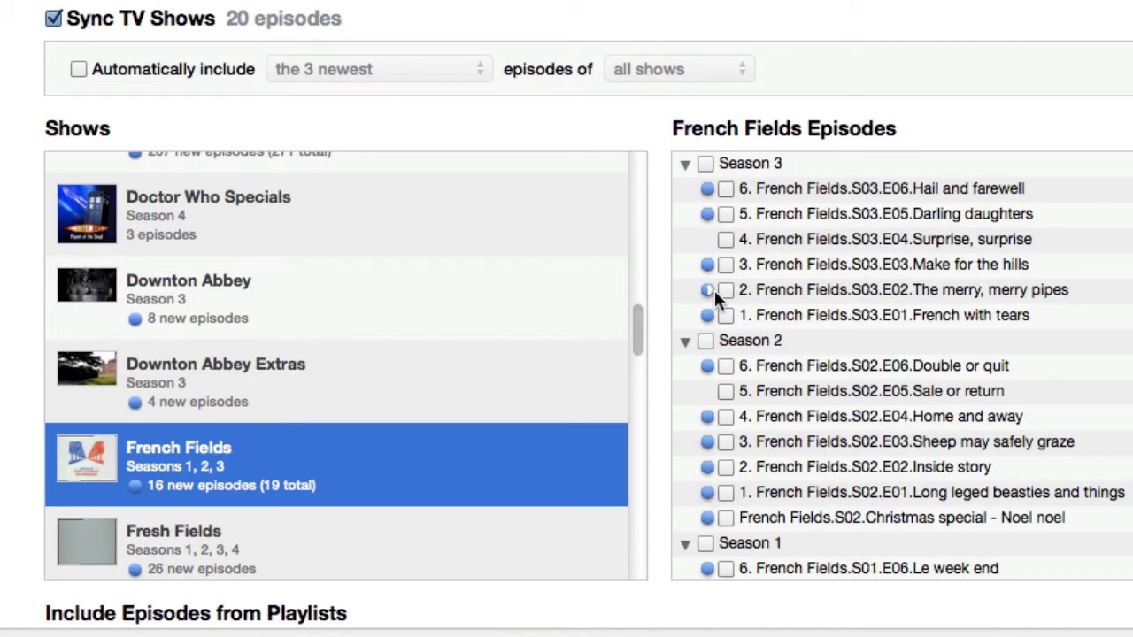
{"action": "left_click", "coordinate": [705, 341]}
{"action": "scroll", "coordinate": [1102, 512], "scroll_direction": "down", "scroll_amount": 3}
{"action": "scroll", "coordinate": [902, 368], "scroll_direction": "down", "scroll_amount": 1}
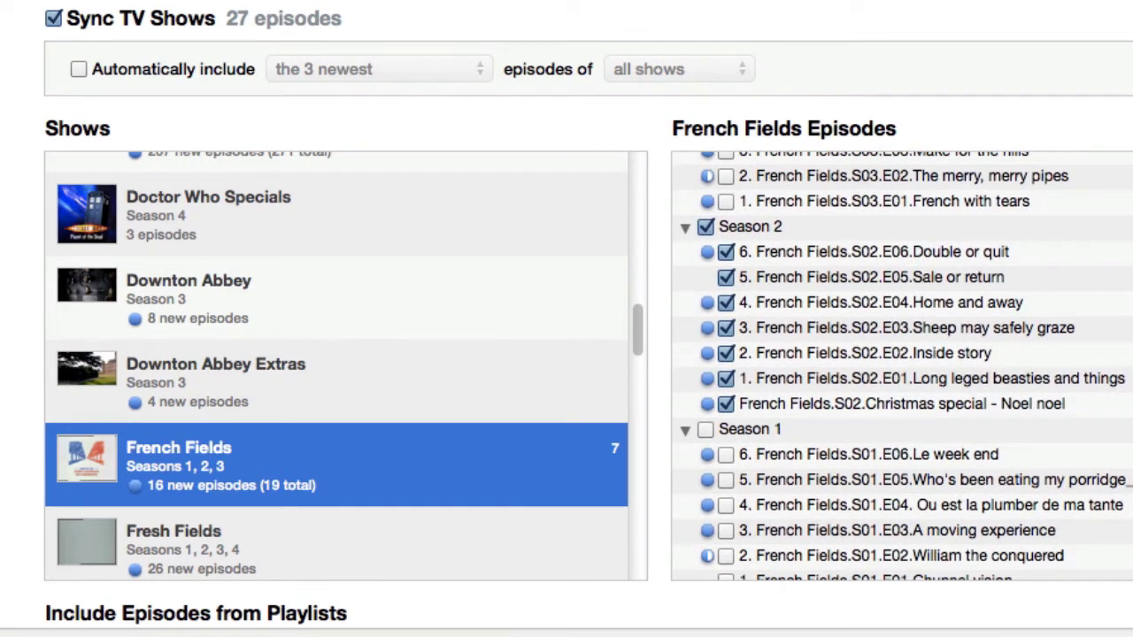
- Reduce the French Fields Season 2 selection to episode 1 and the Christmas special, and apply the sync
{"action": "left_click", "coordinate": [705, 228]}
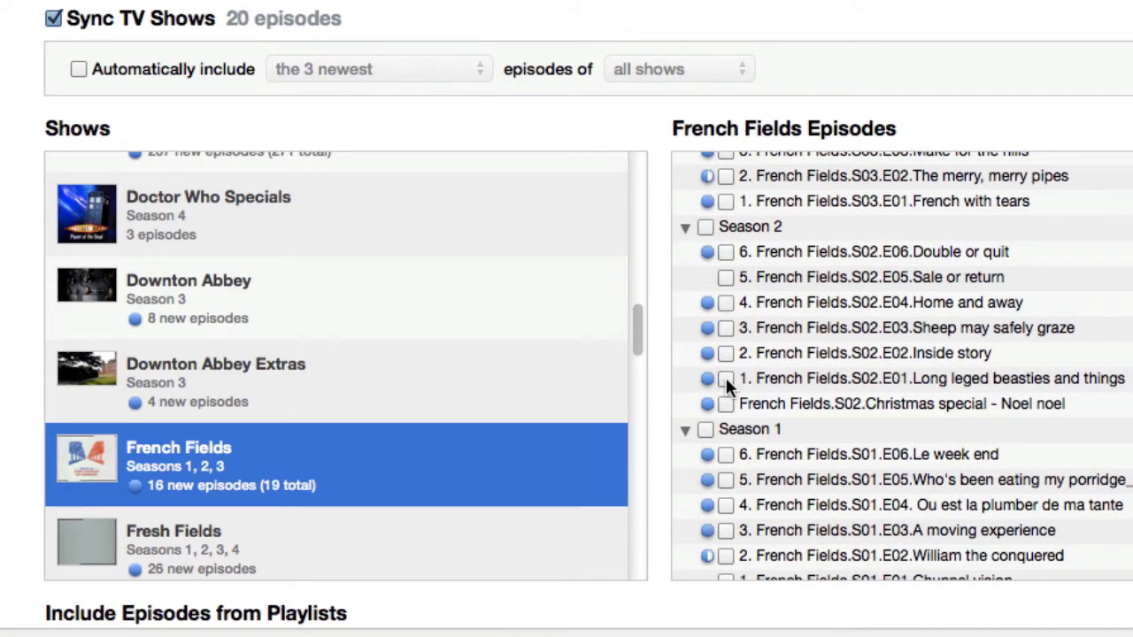
{"action": "left_click", "coordinate": [725, 378]}
{"action": "left_click", "coordinate": [726, 405]}
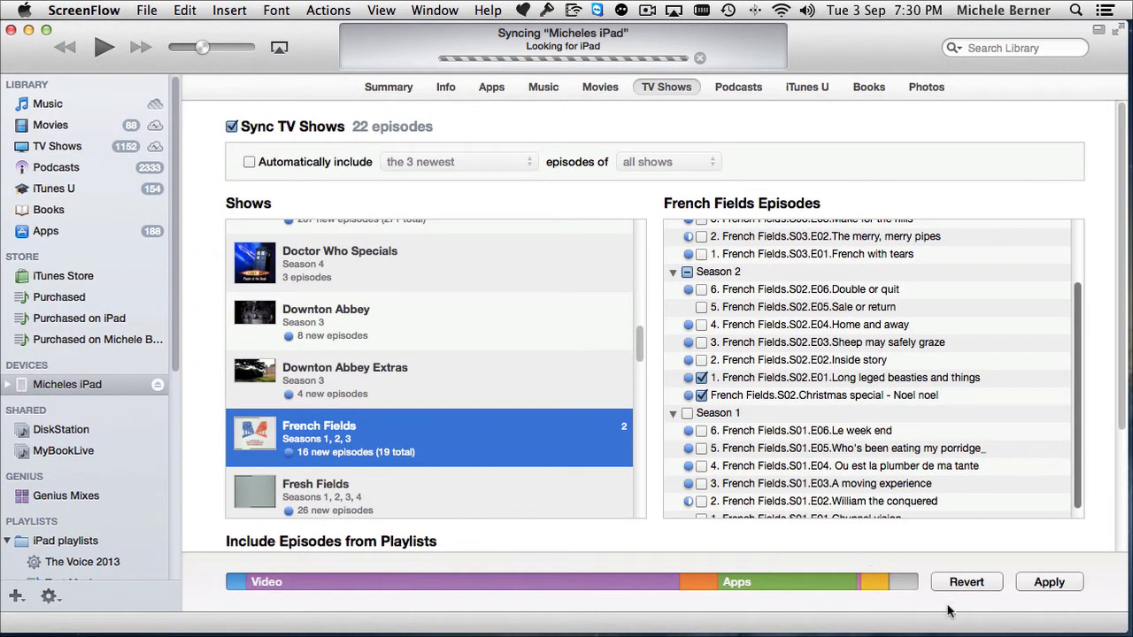
{"action": "mouse_move", "coordinate": [990, 579]}
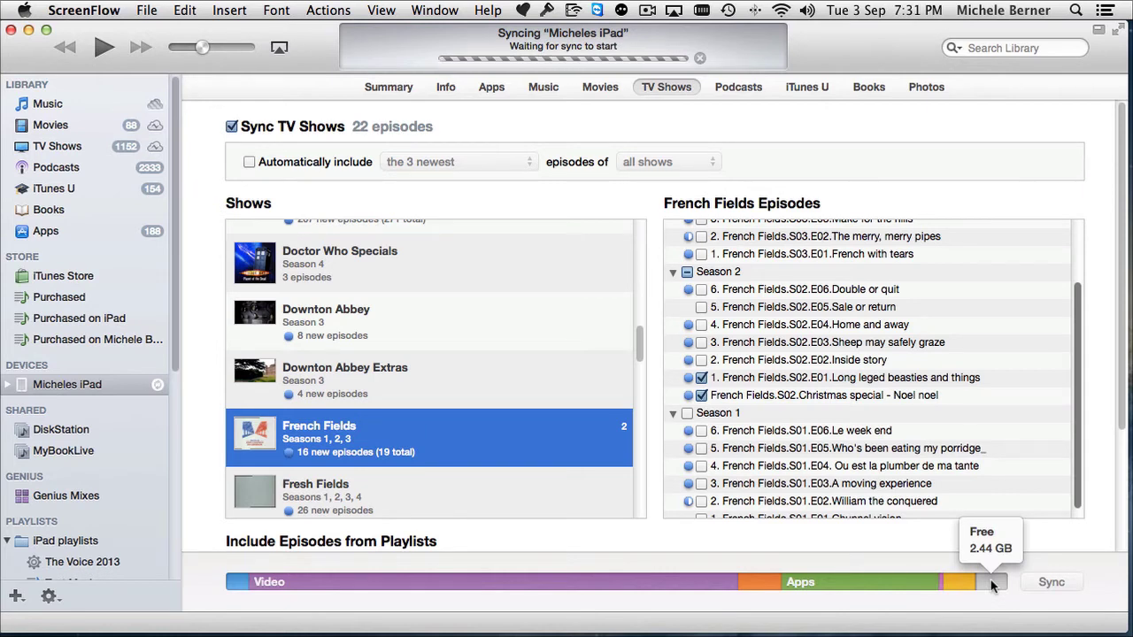
{"action": "mouse_move", "coordinate": [475, 574]}
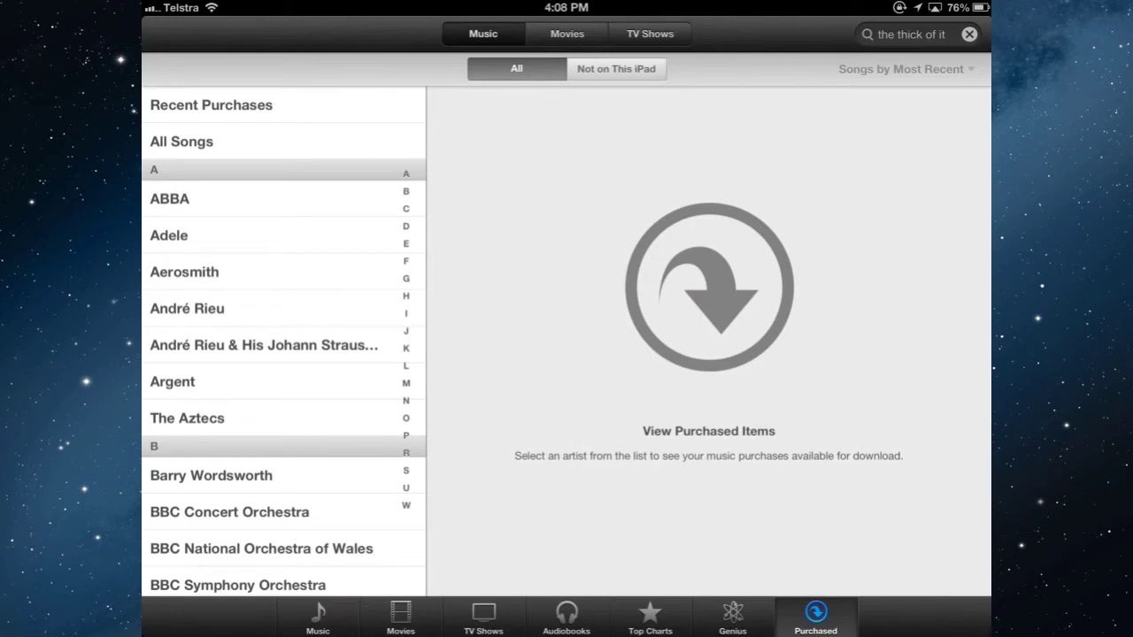
- View the purchased movies in the iTunes Store on the iPad and go to the search results for "the thick of it"
{"action": "left_click", "coordinate": [567, 33]}
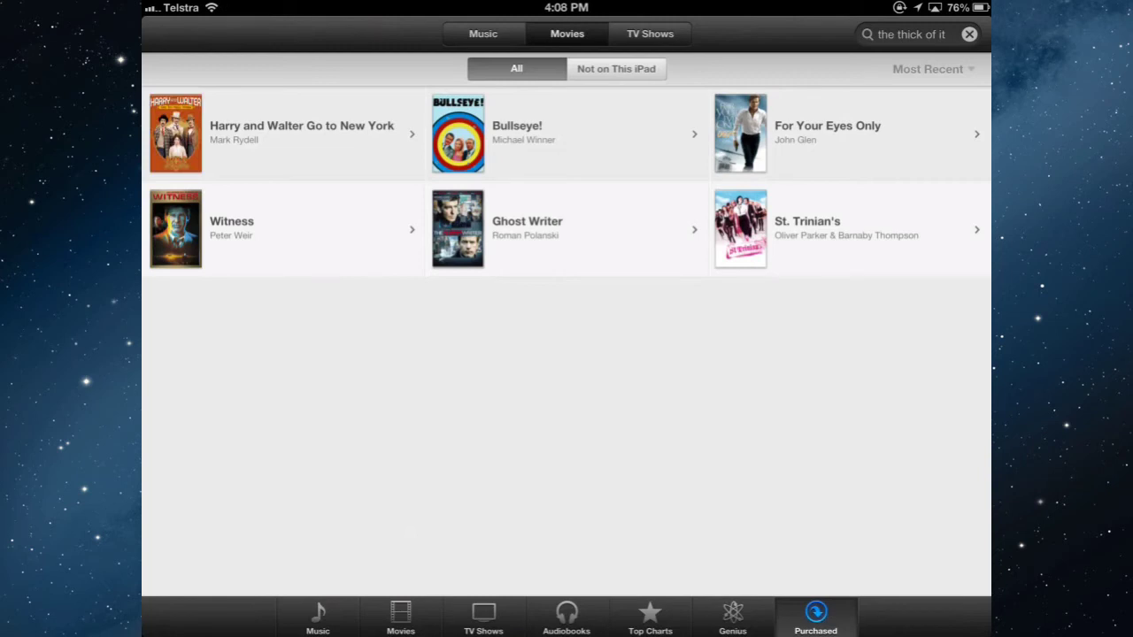
{"action": "left_click", "coordinate": [567, 133]}
{"action": "left_click", "coordinate": [484, 620]}
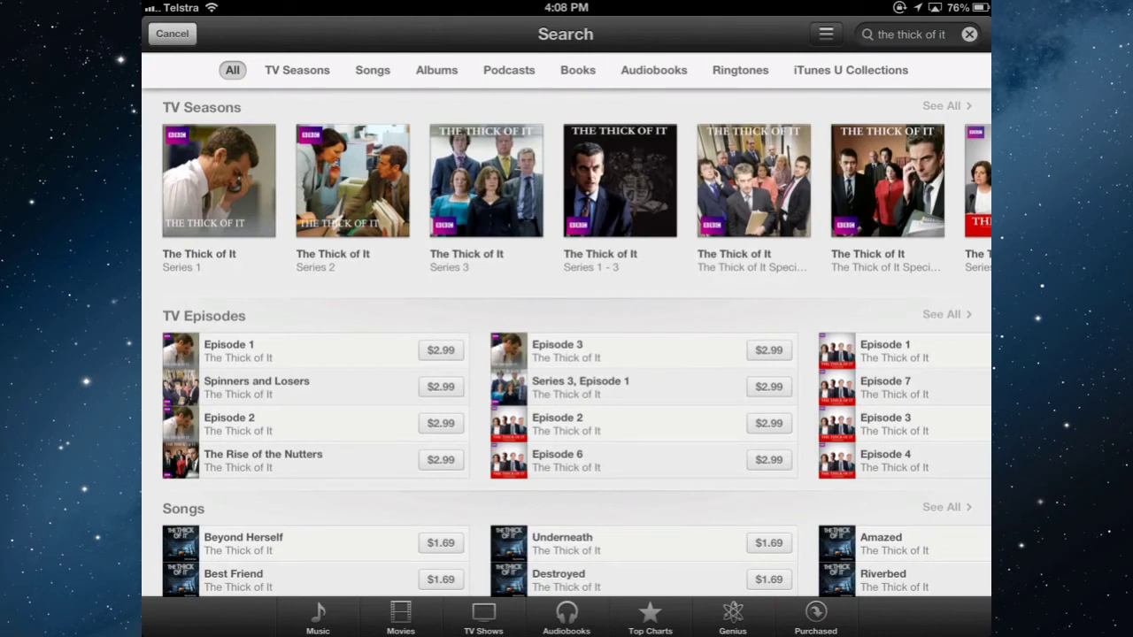
- Buy Episode 1 of The Thick of It for $2.99, confirm the age notice, start its download and open the downloads list
{"action": "left_click", "coordinate": [440, 349]}
{"action": "left_click", "coordinate": [417, 350]}
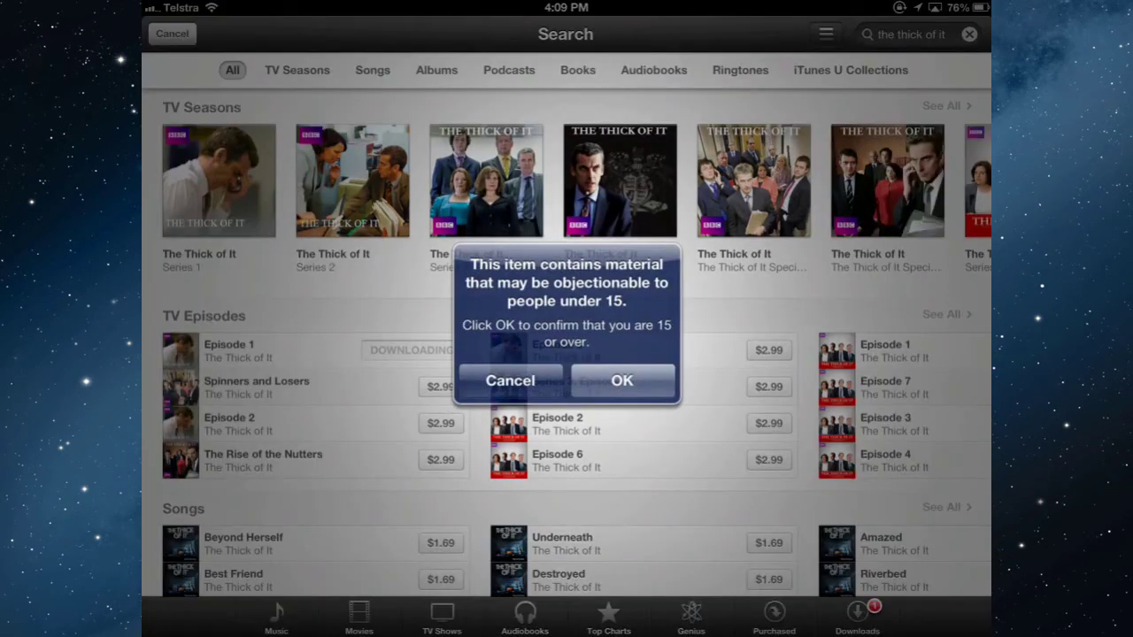
{"action": "left_click", "coordinate": [623, 381]}
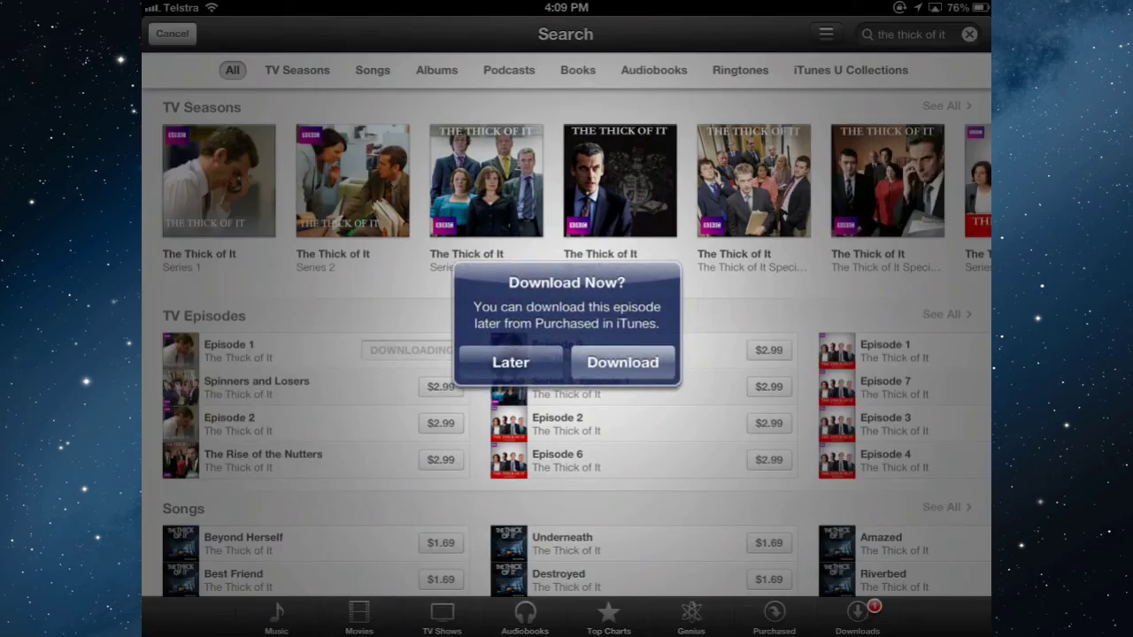
{"action": "left_click", "coordinate": [622, 362]}
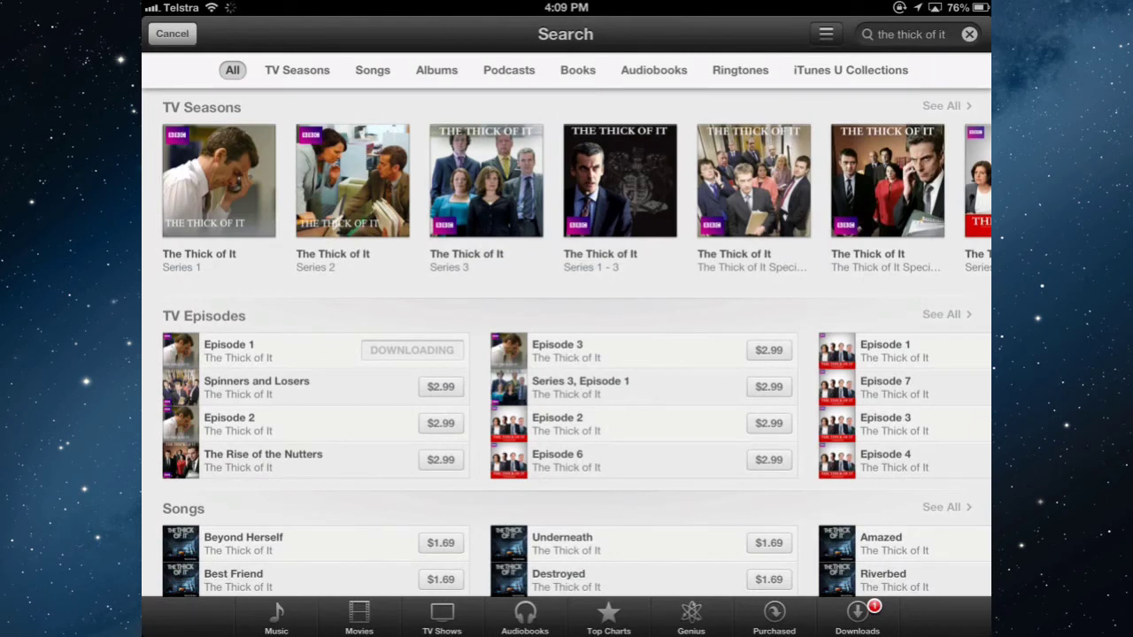
{"action": "left_click", "coordinate": [857, 616]}
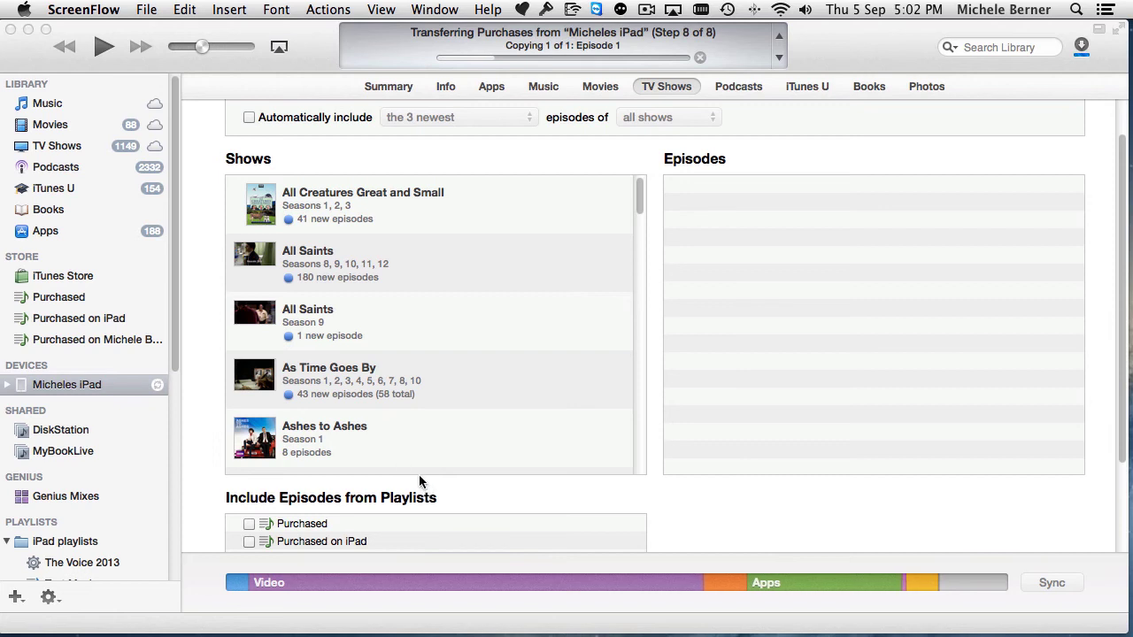
- Switch to iTunes on the Mac and check the transfer of The Thick of It Episode 1 in the TV Shows library
{"action": "mouse_move", "coordinate": [494, 66]}
{"action": "left_click", "coordinate": [50, 151]}
{"action": "left_click", "coordinate": [50, 151]}
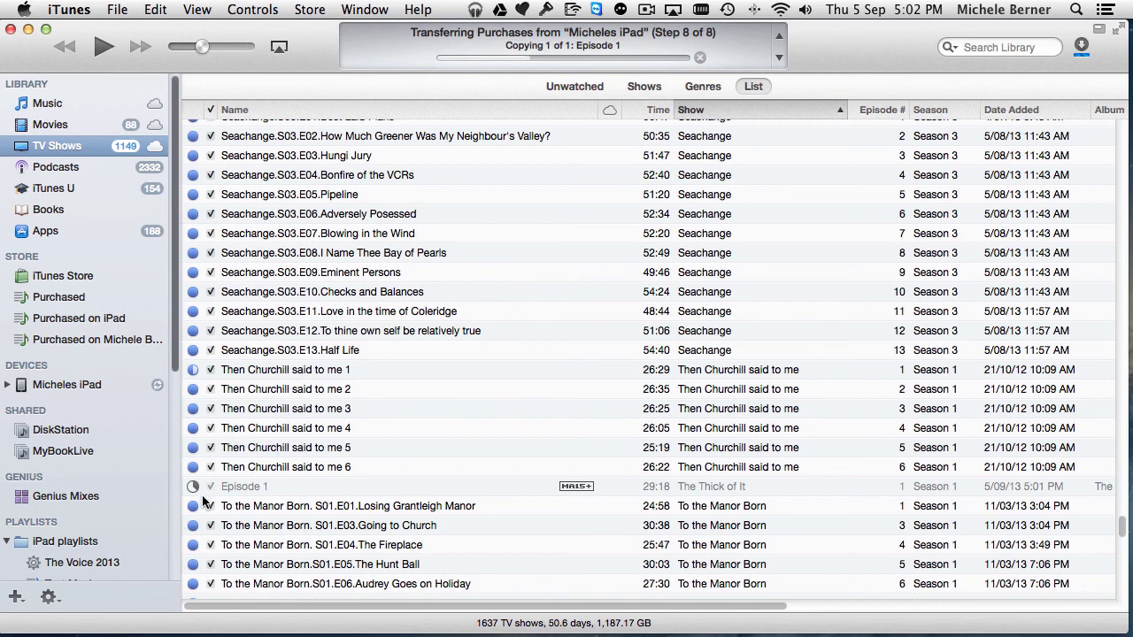
{"action": "left_click_drag", "start_coordinate": [201, 487], "coordinate": [71, 489]}
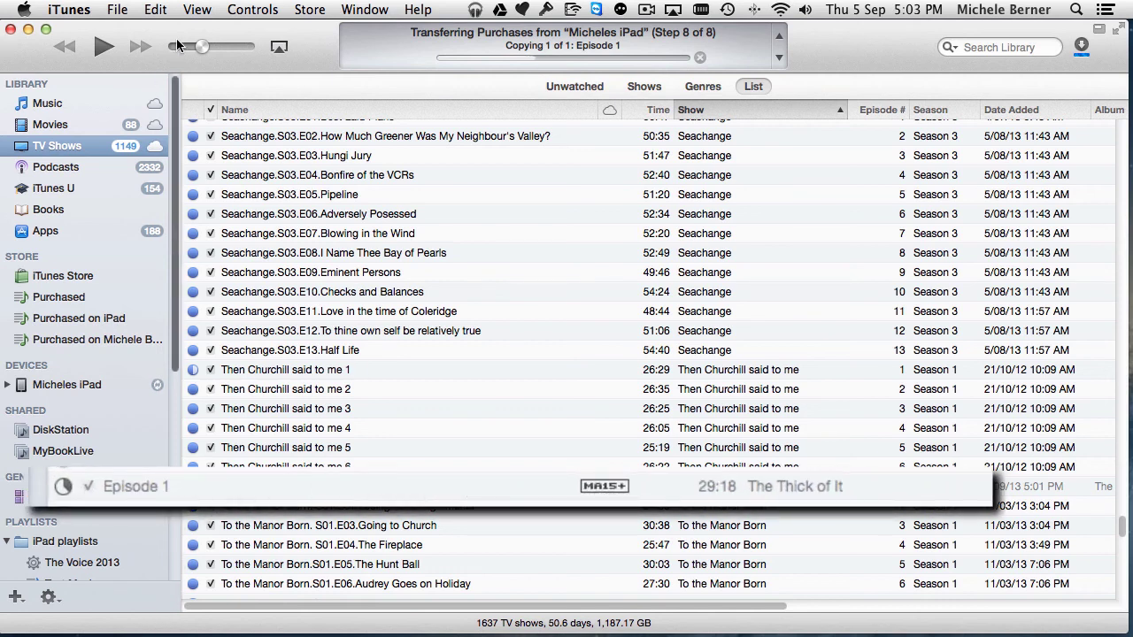
{"action": "left_click", "coordinate": [195, 10]}
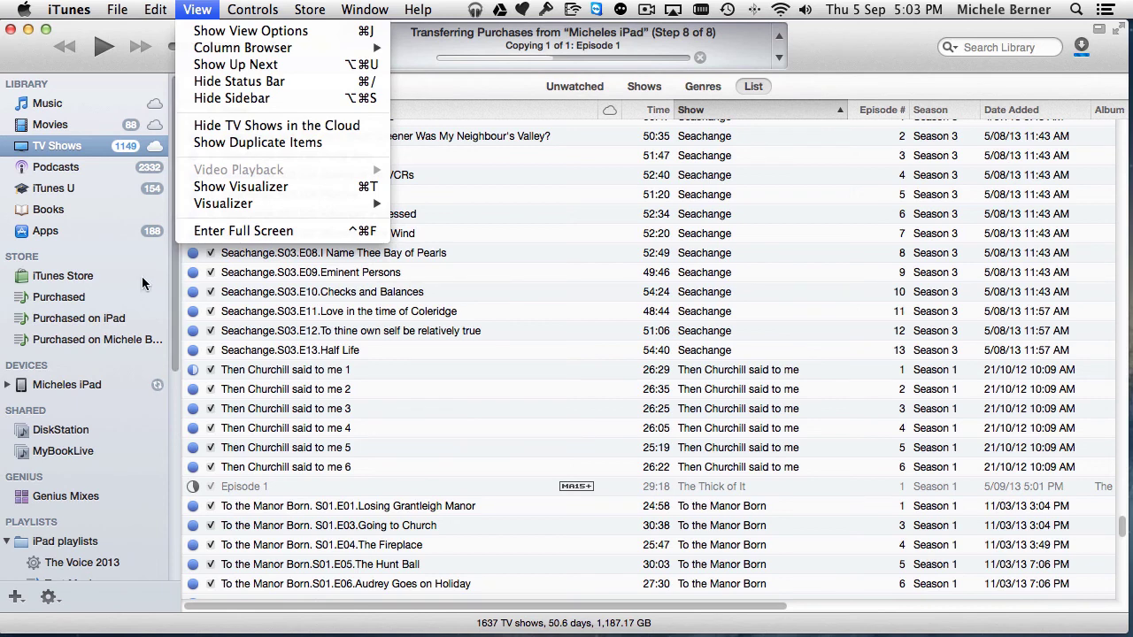
{"action": "left_click", "coordinate": [552, 57]}
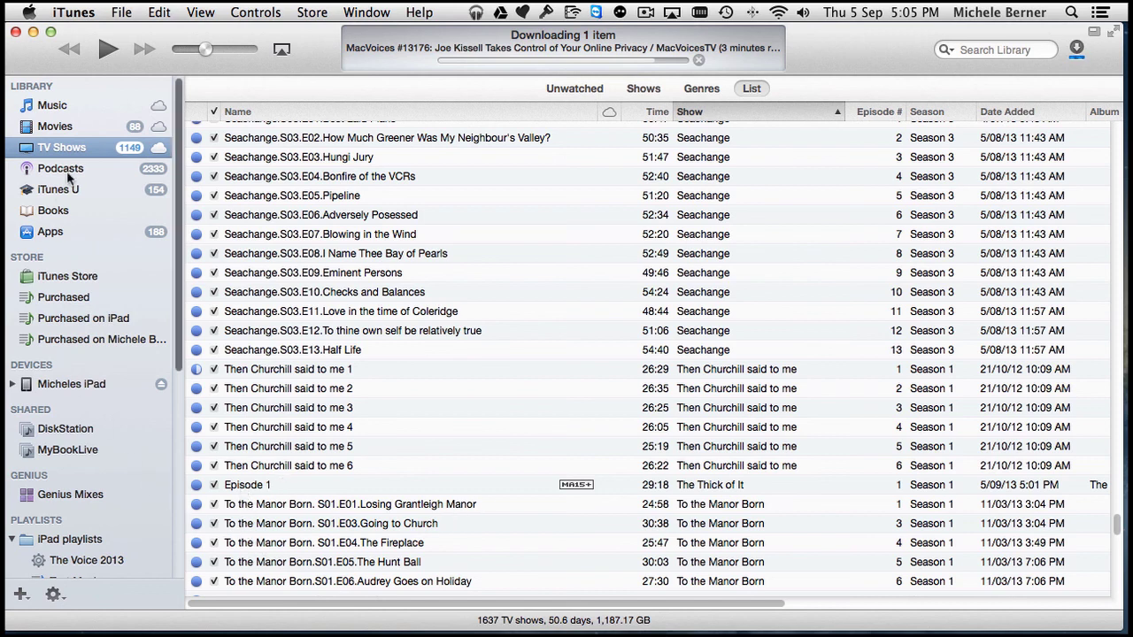
- Open the iPad's TV Shows sync settings and locate The Thick of It in the shows list
{"action": "left_click", "coordinate": [52, 388]}
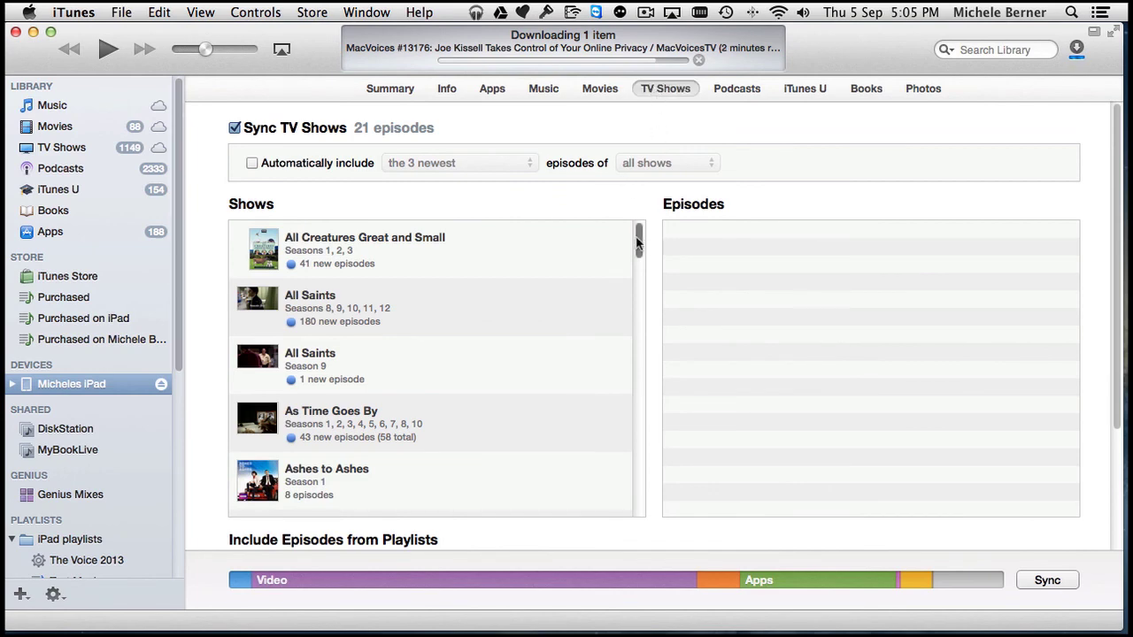
{"action": "left_click_drag", "start_coordinate": [637, 240], "coordinate": [610, 470]}
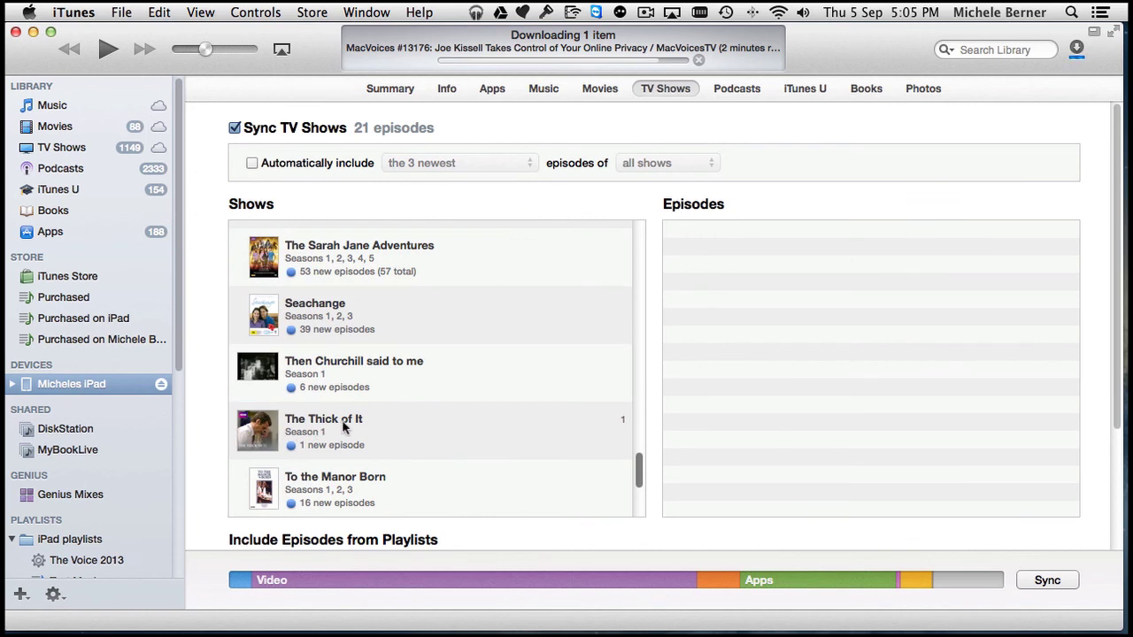
{"action": "left_click_drag", "start_coordinate": [347, 422], "coordinate": [269, 425]}
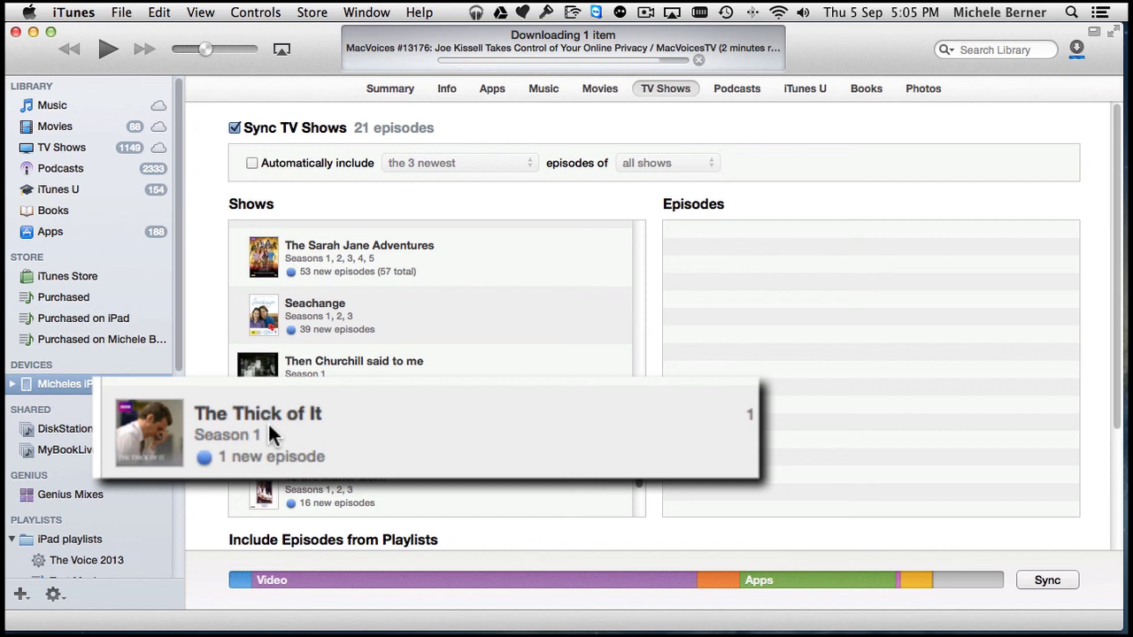
{"action": "left_click_drag", "start_coordinate": [267, 421], "coordinate": [277, 426]}
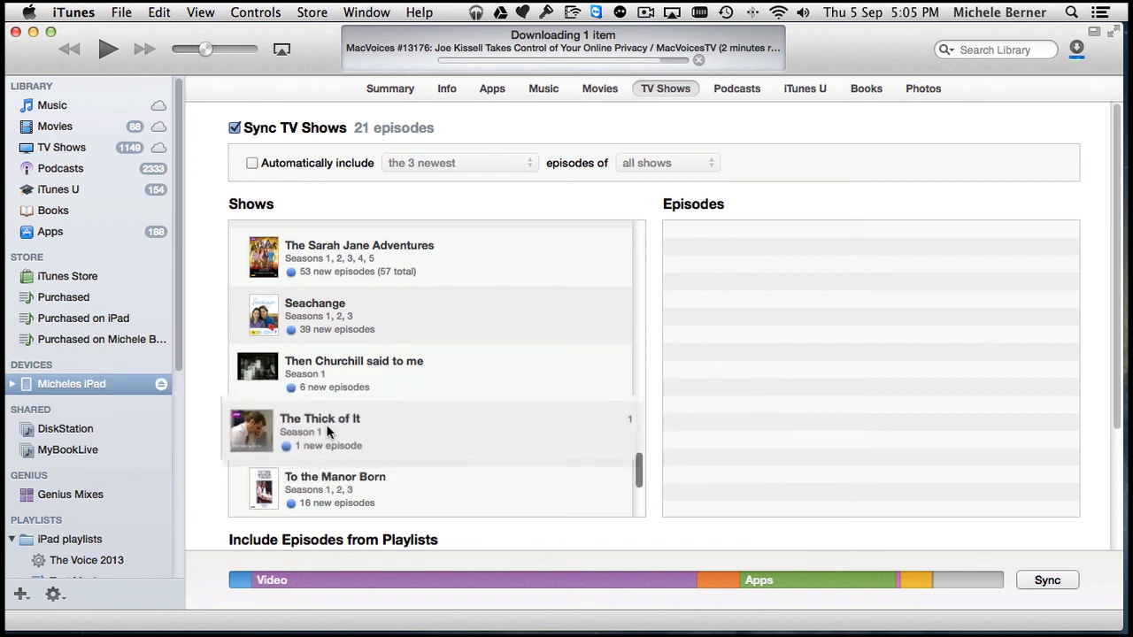